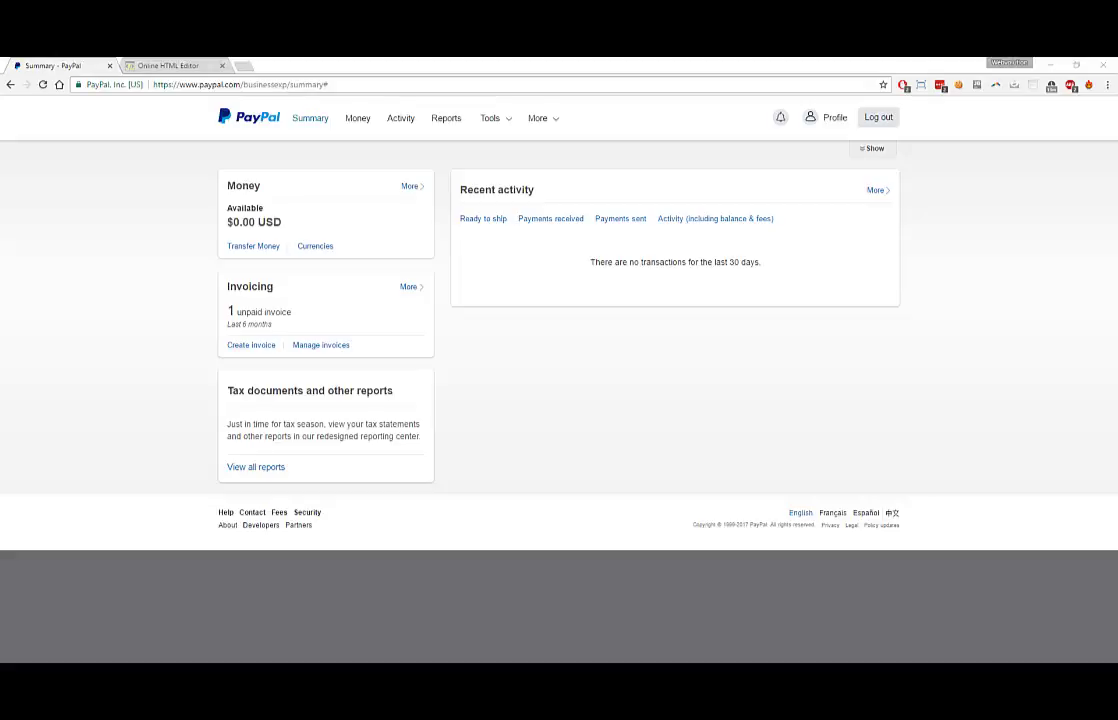
Open Business setup from the profile menu and expand Option B, adding HTML buttons yourself.
{"action": "left_click", "coordinate": [828, 119]}
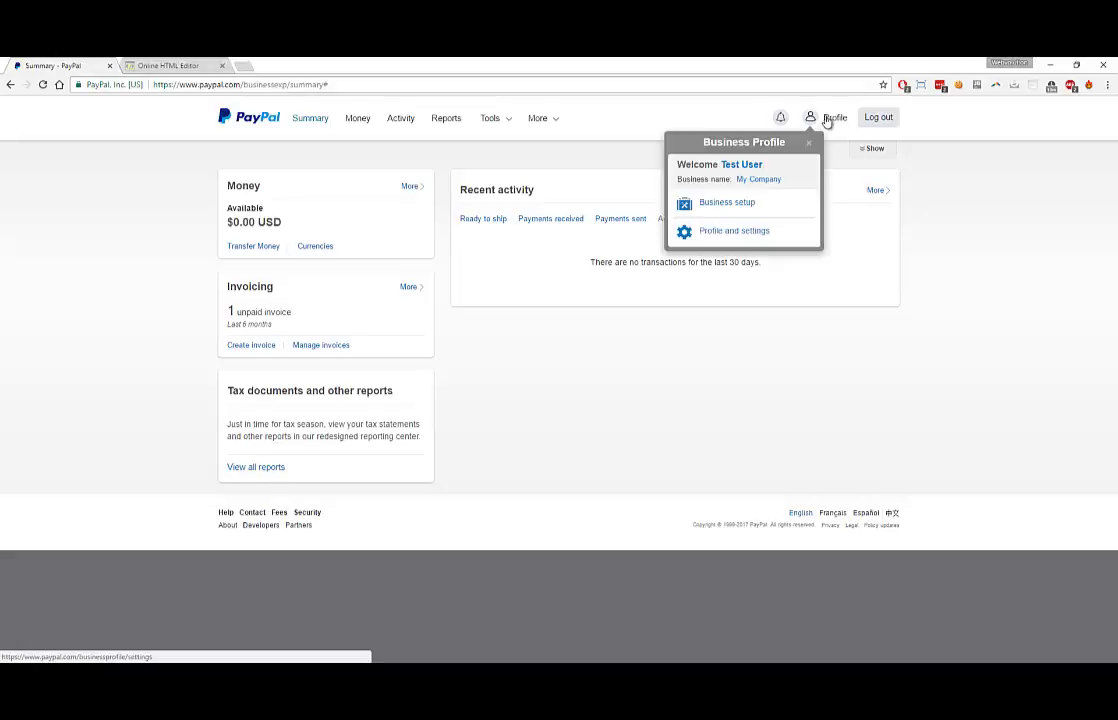
{"action": "left_click", "coordinate": [727, 203]}
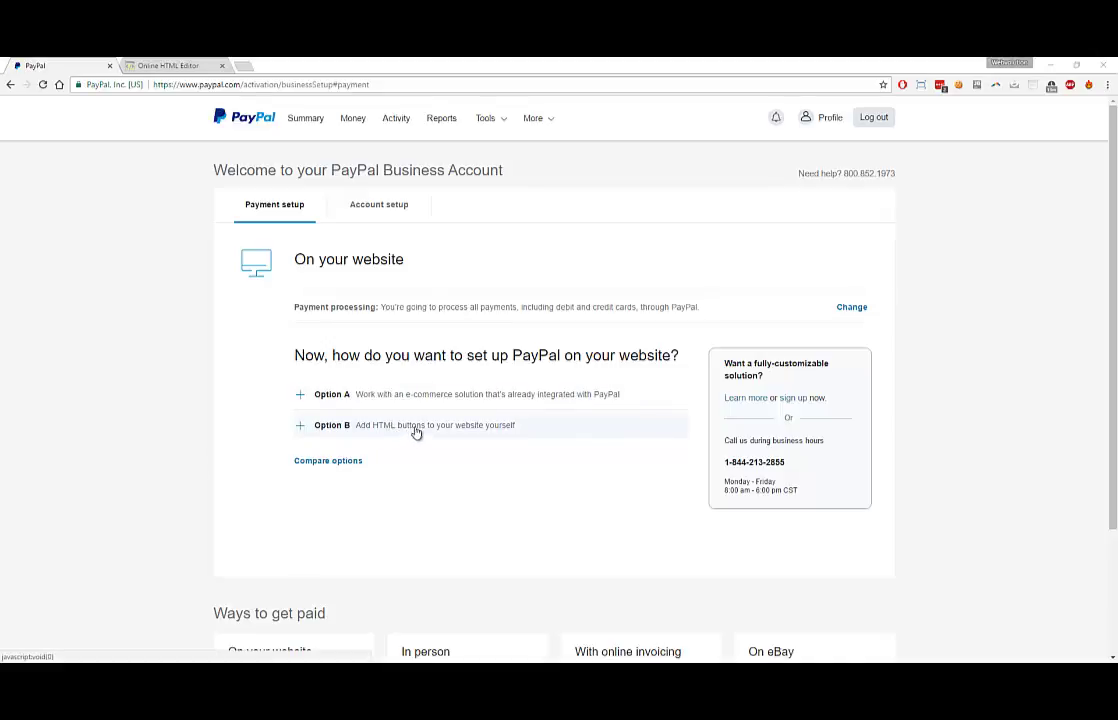
{"action": "left_click", "coordinate": [415, 431]}
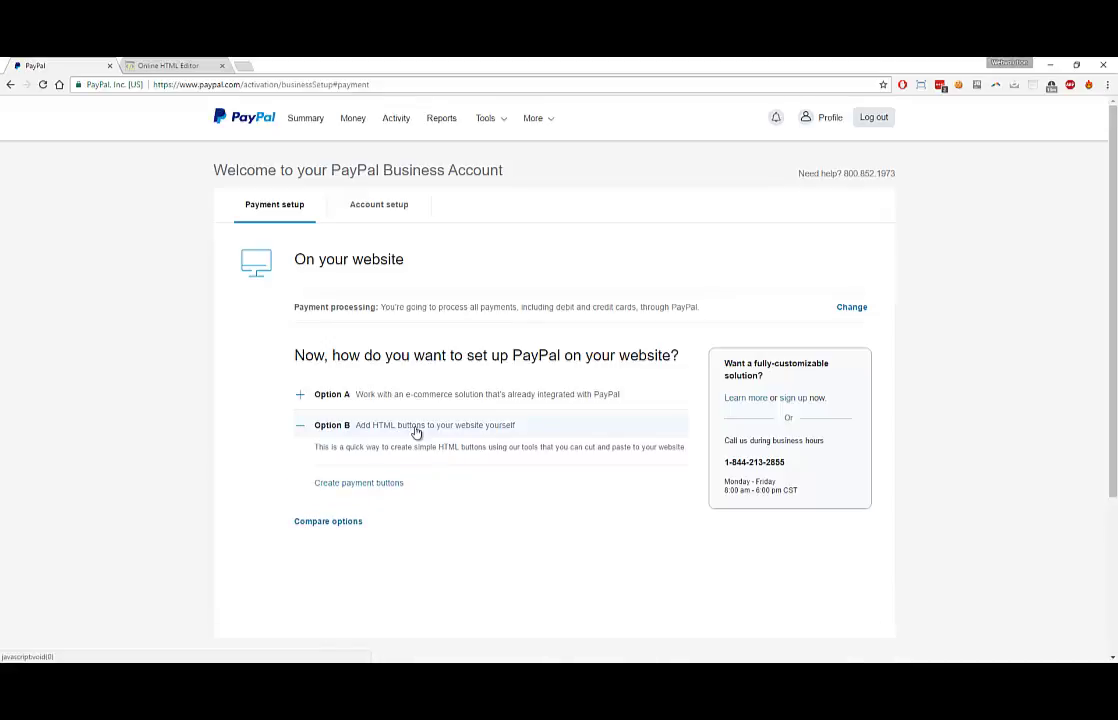
Open My Saved Buttons via Create payment buttons, then expand and collapse the Drop button's row.
{"action": "left_click", "coordinate": [372, 485]}
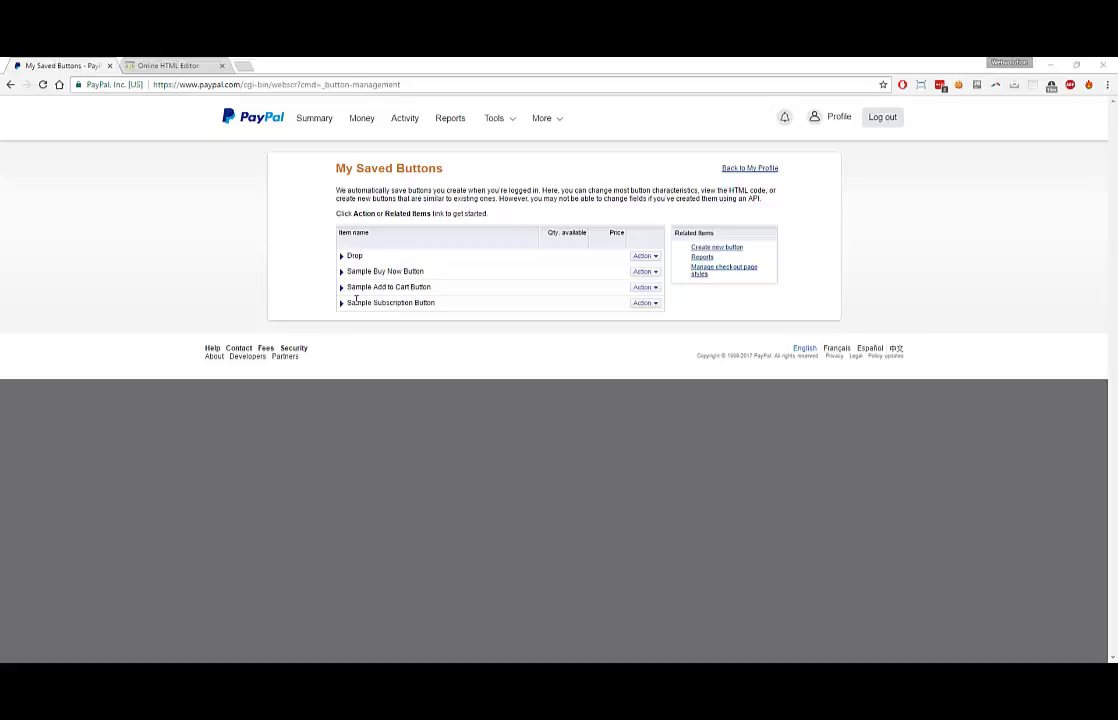
{"action": "left_click", "coordinate": [648, 257]}
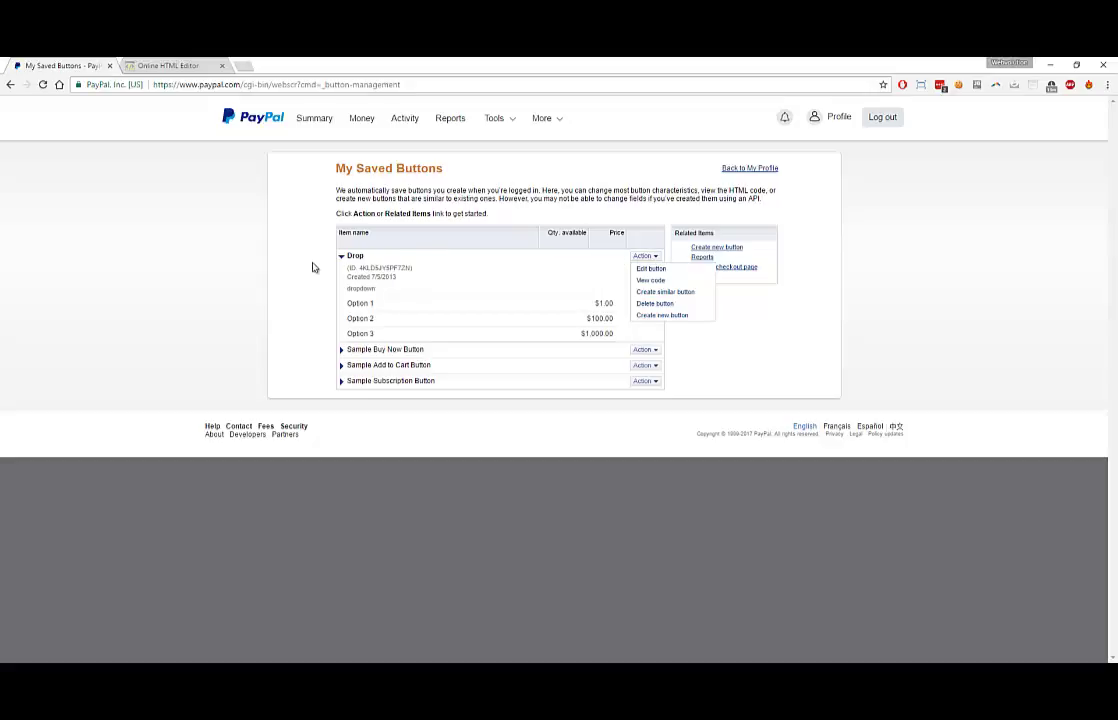
{"action": "left_click", "coordinate": [342, 255]}
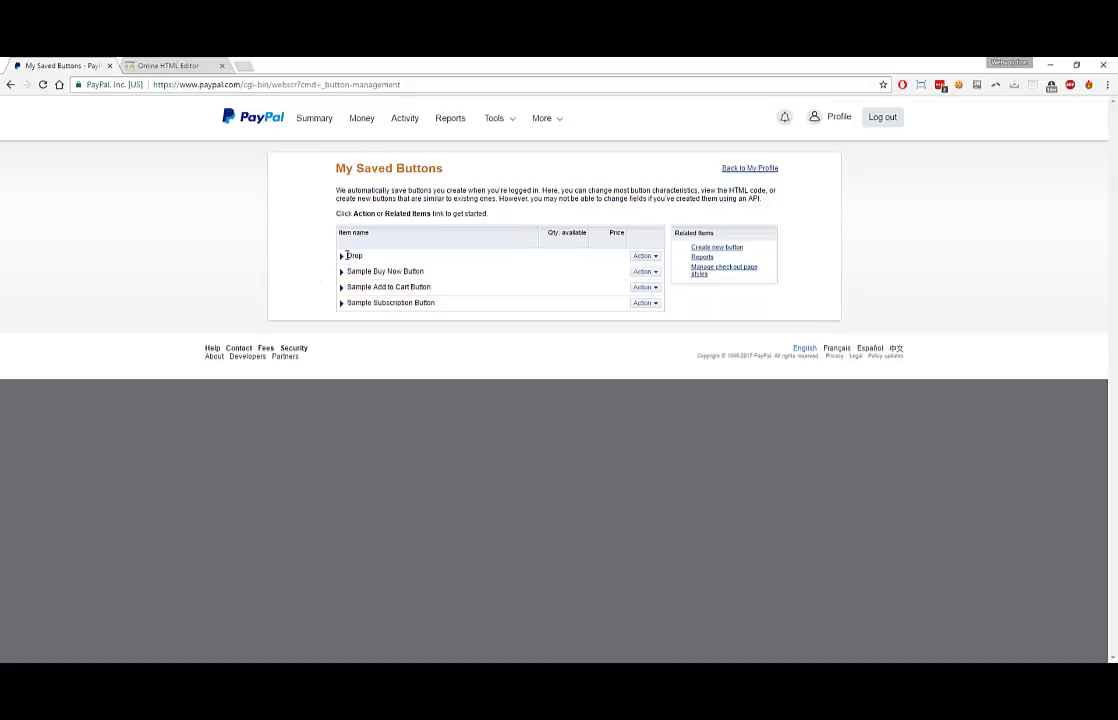
Start creating a new payment button from My Saved Buttons.
{"action": "left_click", "coordinate": [705, 248]}
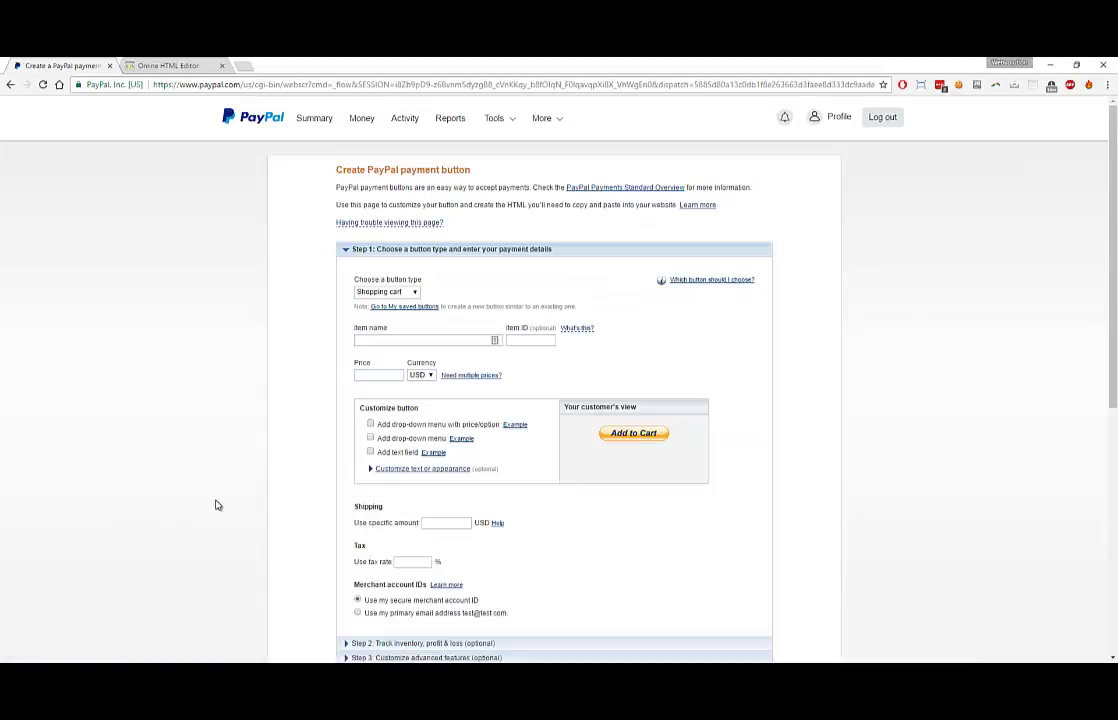
{"action": "scroll", "coordinate": [206, 505], "scroll_direction": "down", "scroll_amount": 1}
{"action": "scroll", "coordinate": [203, 505], "scroll_direction": "up", "scroll_amount": 1}
{"action": "scroll", "coordinate": [200, 506], "scroll_direction": "down", "scroll_amount": 1}
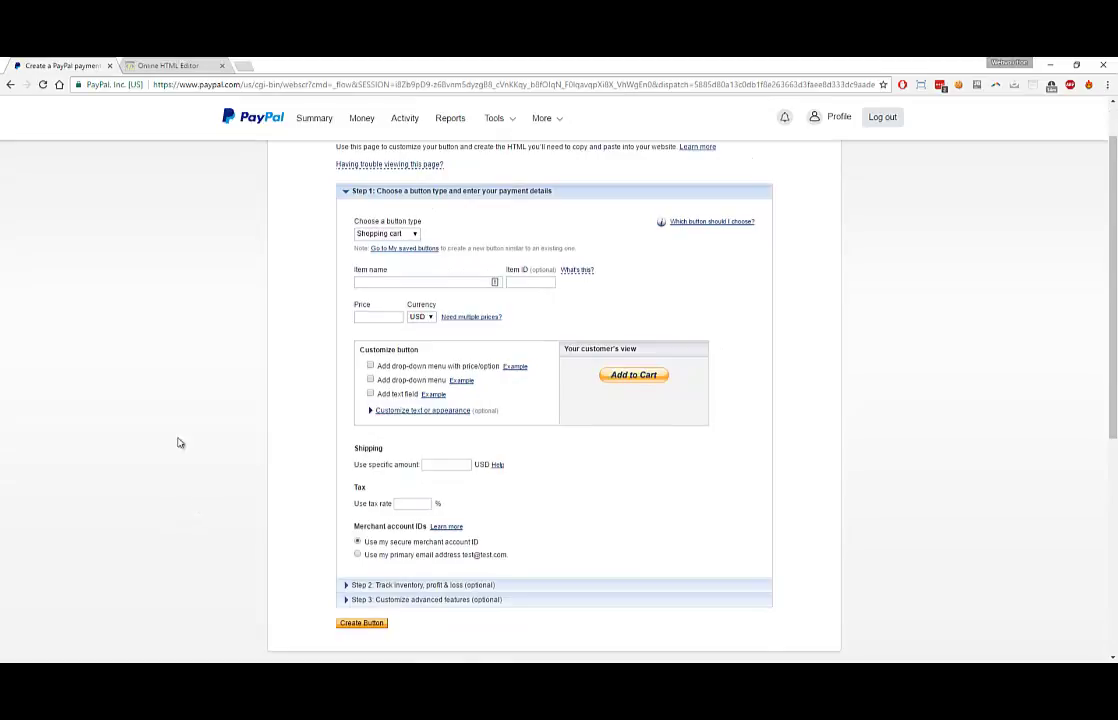
Set the button type to Buy Now after briefly trying Donations.
{"action": "left_click", "coordinate": [386, 234]}
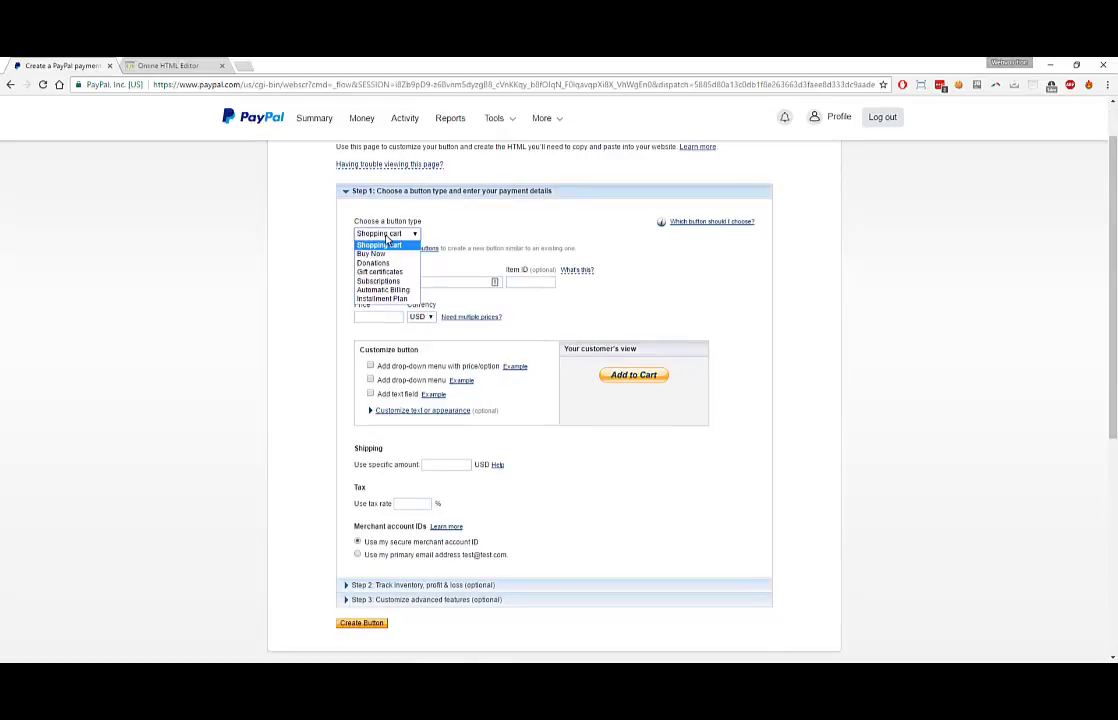
{"action": "left_click", "coordinate": [377, 253]}
{"action": "left_click", "coordinate": [377, 237]}
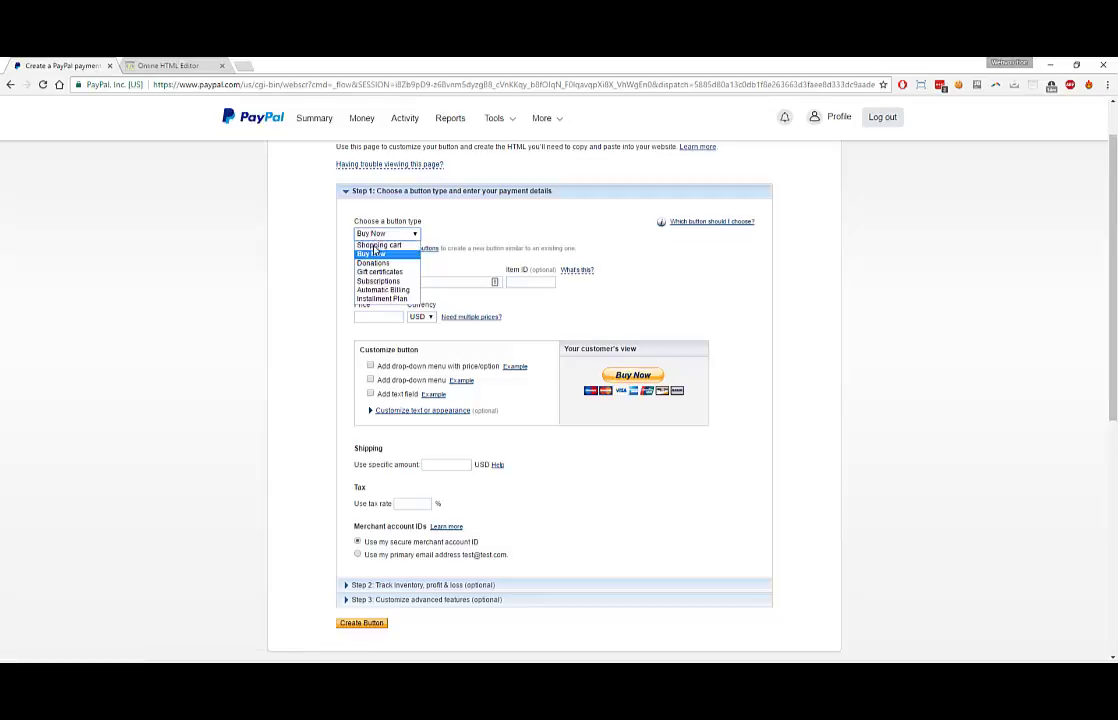
{"action": "left_click", "coordinate": [374, 262]}
{"action": "left_click", "coordinate": [376, 237]}
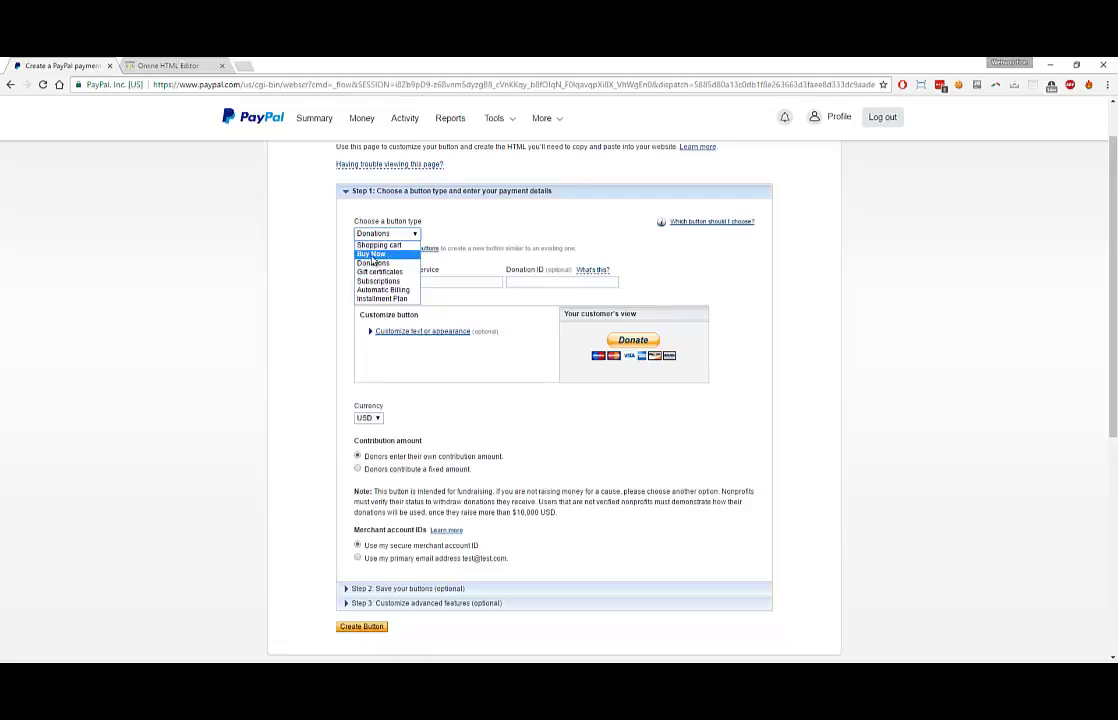
{"action": "left_click", "coordinate": [373, 255]}
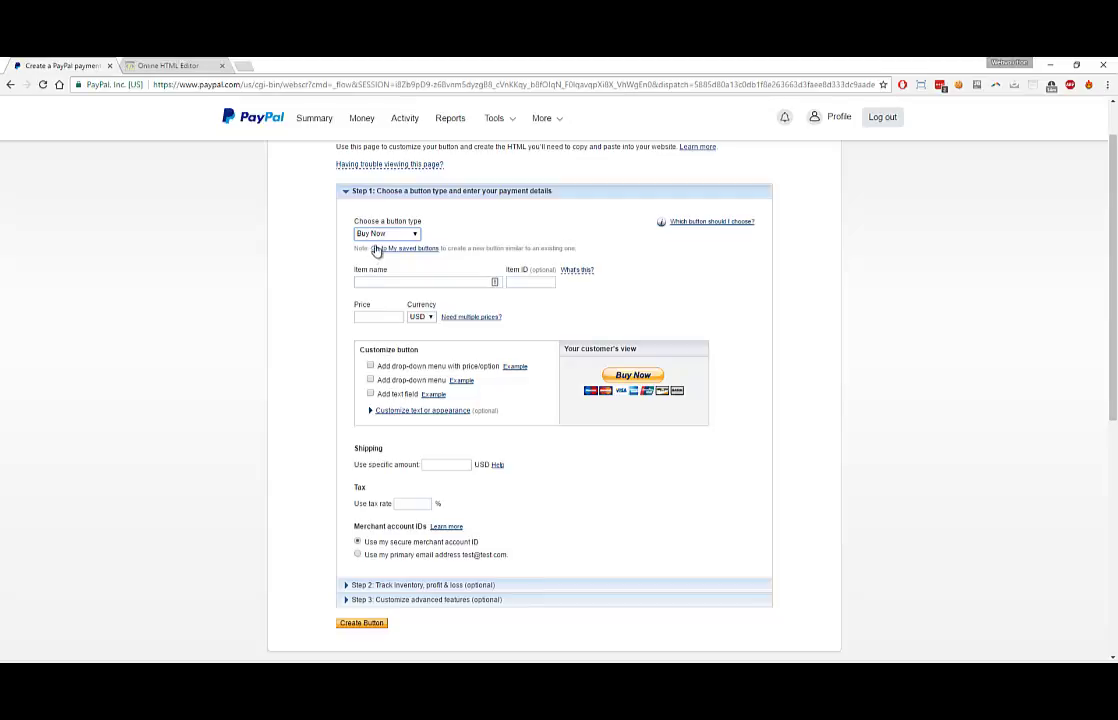
{"action": "left_click", "coordinate": [378, 236]}
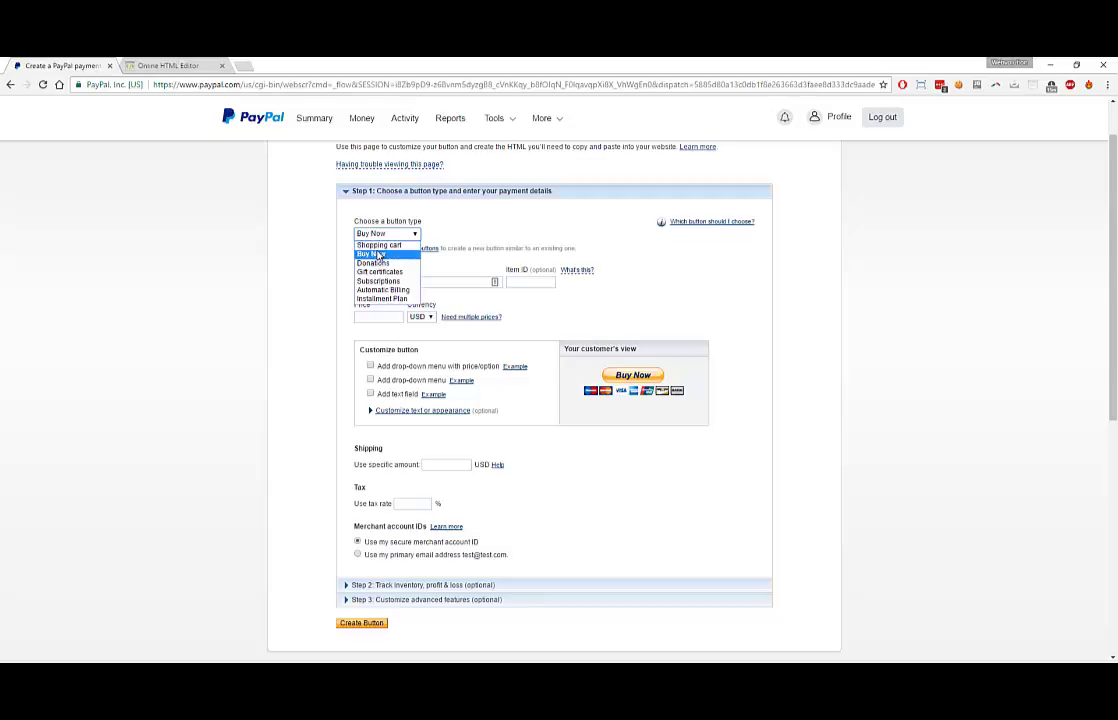
Keep Buy Now and enter item name Widget, item ID widget and price 1.
{"action": "left_click", "coordinate": [375, 255]}
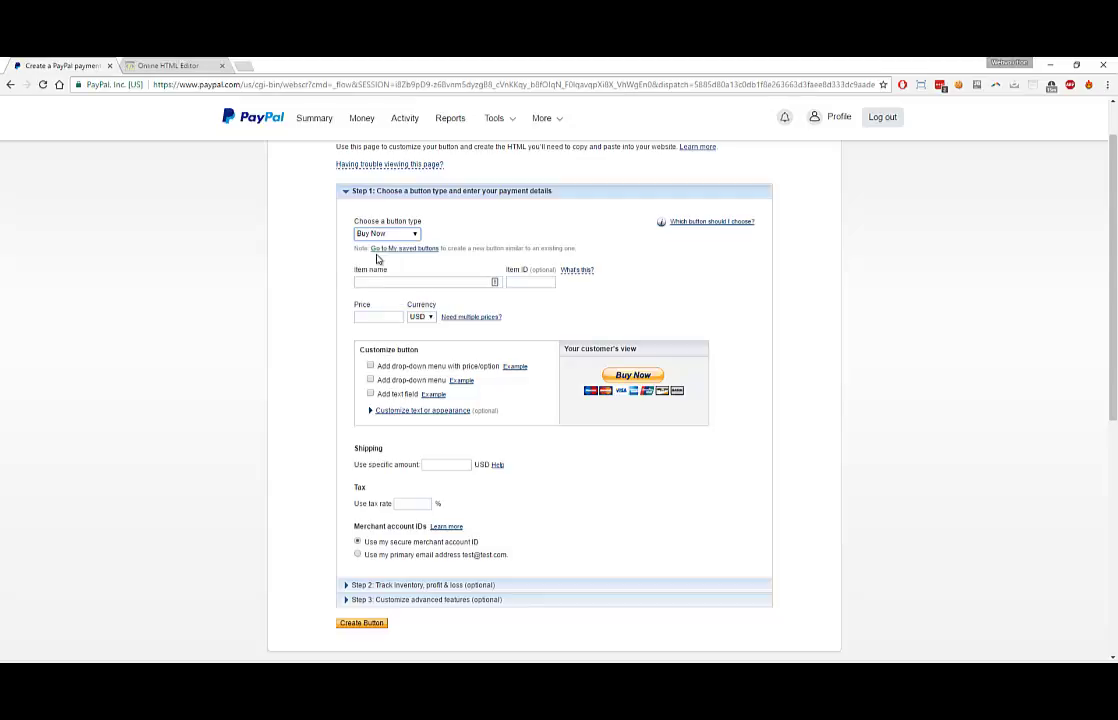
{"action": "left_click", "coordinate": [377, 282]}
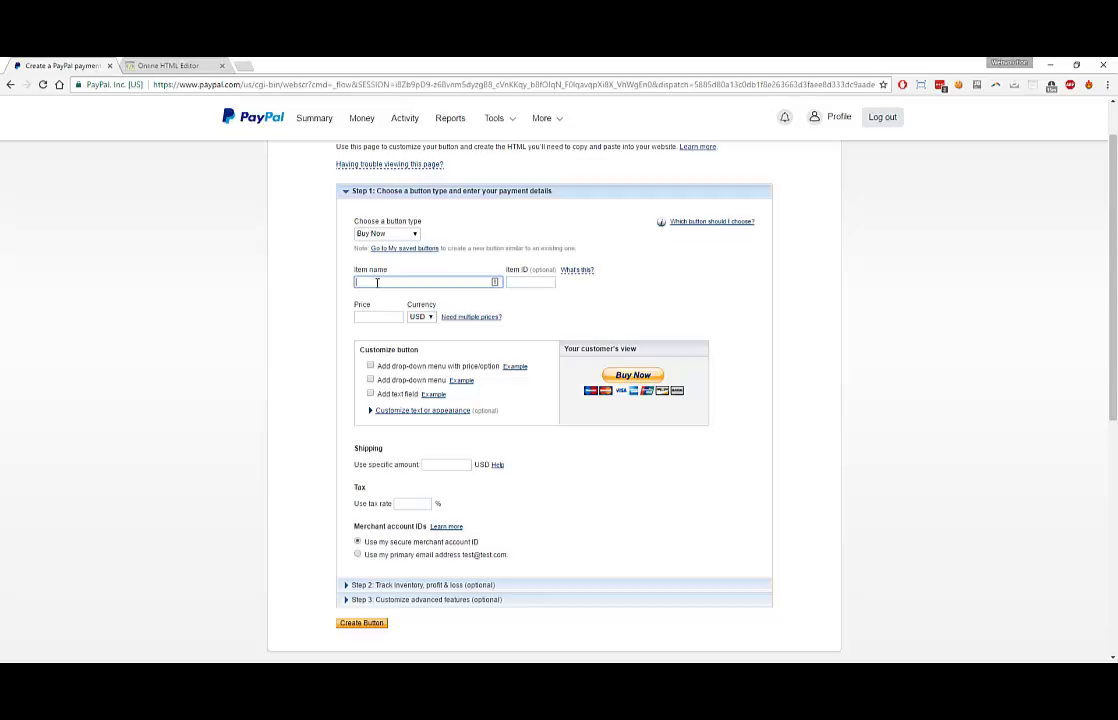
{"action": "type", "text": "Widget"}
{"action": "left_click", "coordinate": [518, 283]}
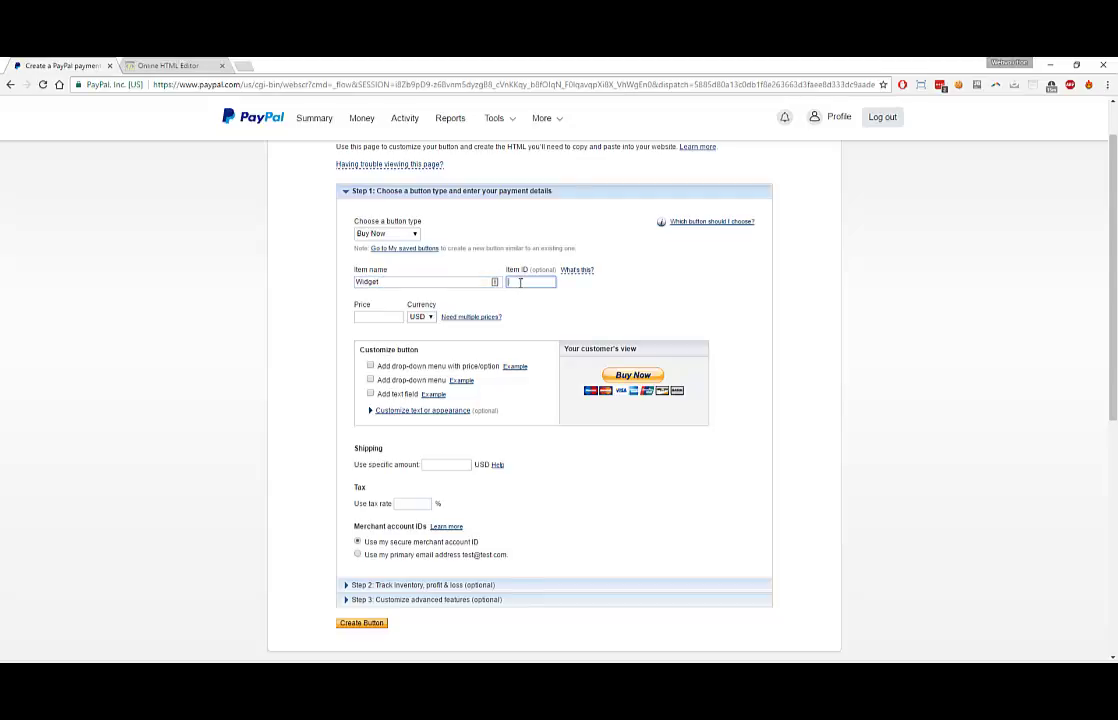
{"action": "type", "text": "widget"}
{"action": "left_click", "coordinate": [388, 316]}
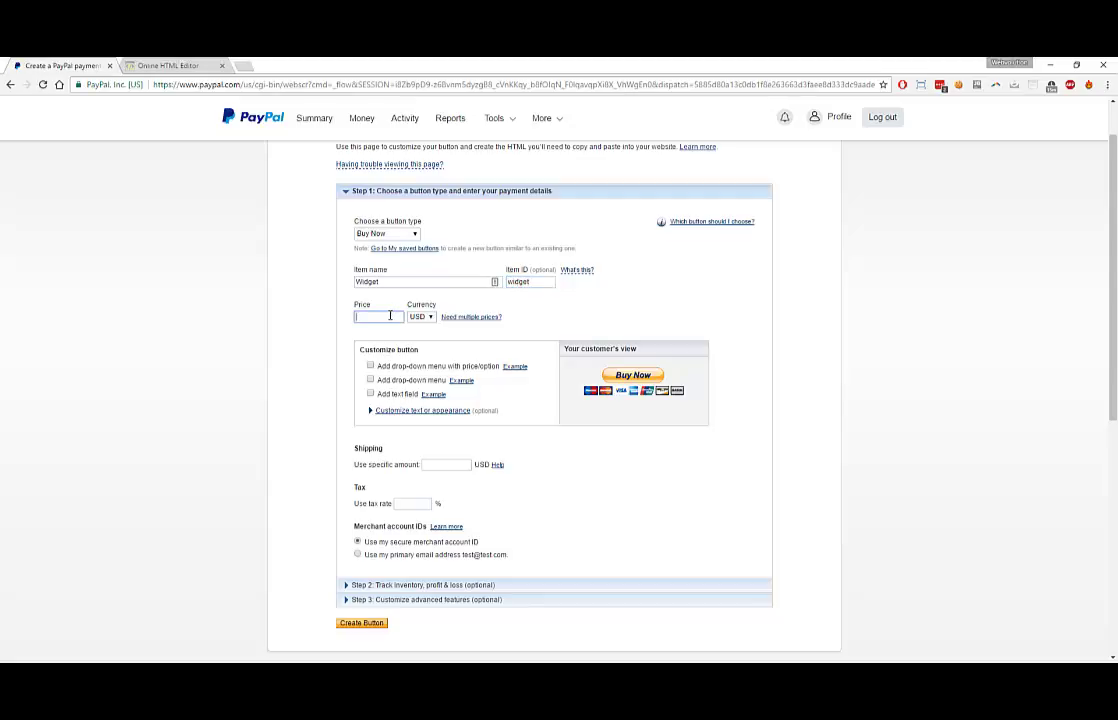
{"action": "type", "text": "1"}
Add a price/option drop-down menu and set a specific shipping amount of 1.
{"action": "left_click", "coordinate": [371, 365]}
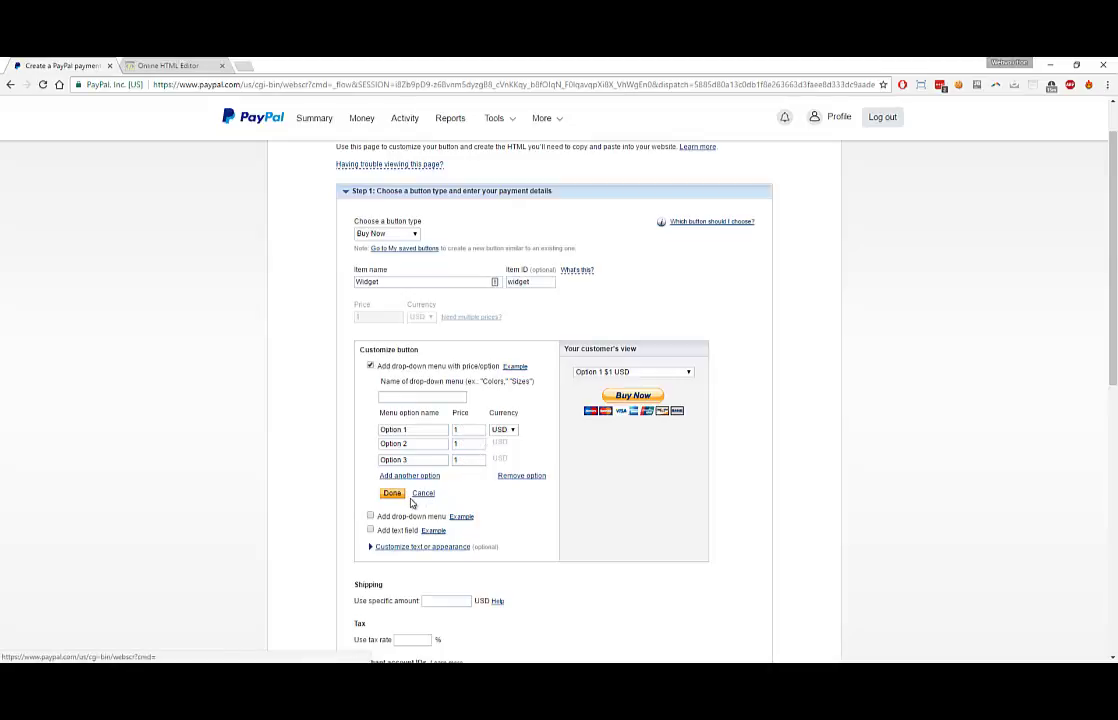
{"action": "scroll", "coordinate": [330, 530], "scroll_direction": "down", "scroll_amount": 2}
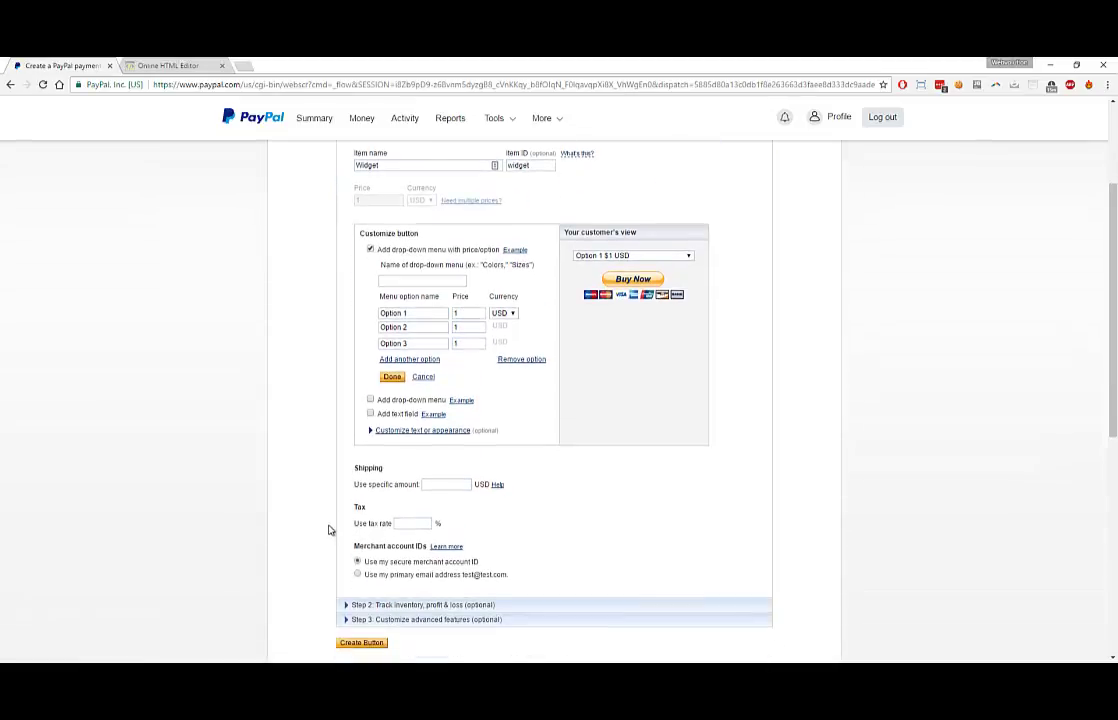
{"action": "left_click", "coordinate": [452, 484]}
{"action": "type", "text": "1"}
{"action": "scroll", "coordinate": [391, 511], "scroll_direction": "down", "scroll_amount": 2}
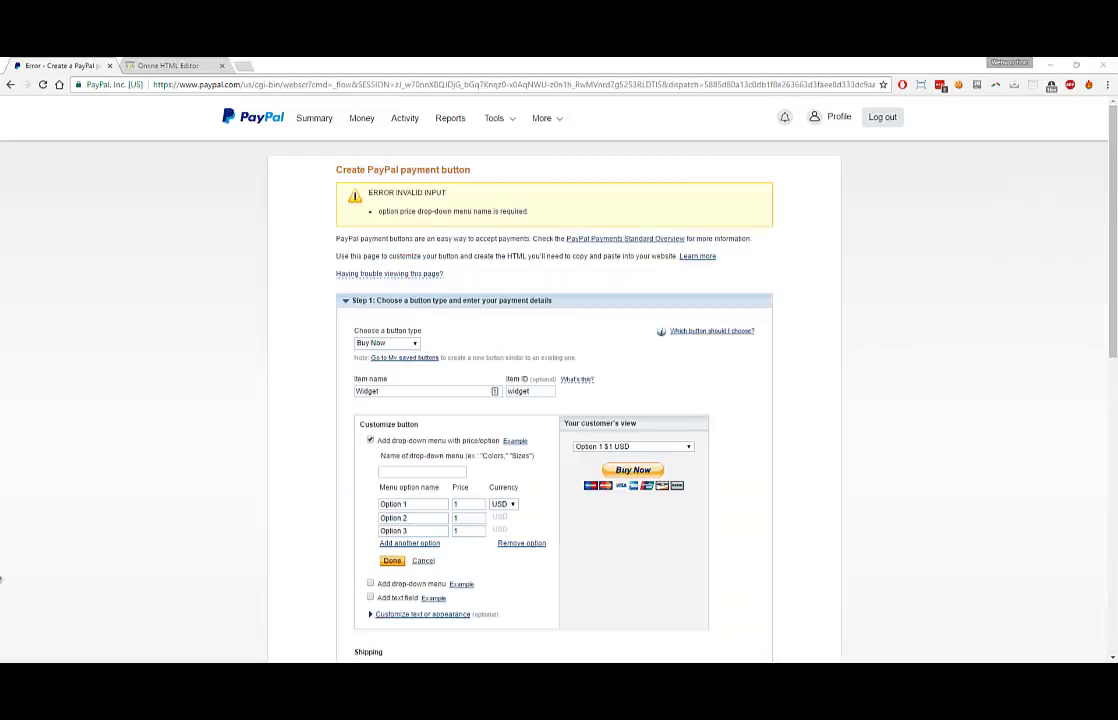
Name the drop-down menu 'Select An Option' and submit Create Button again.
{"action": "scroll", "coordinate": [252, 495], "scroll_direction": "down", "scroll_amount": 3}
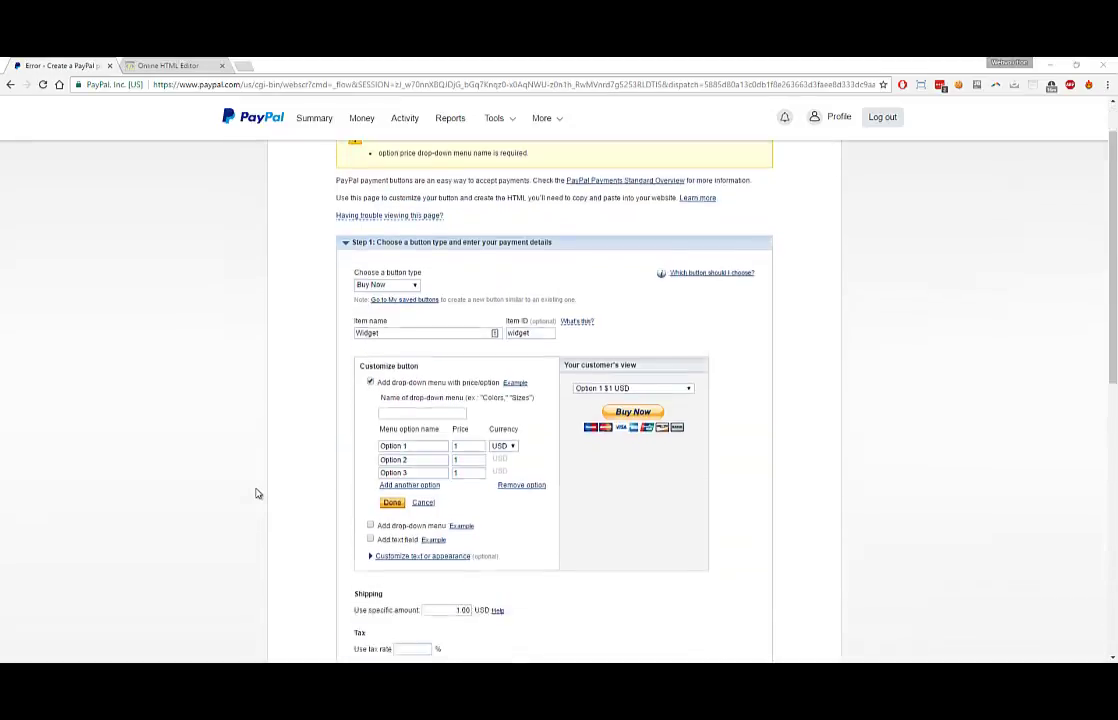
{"action": "scroll", "coordinate": [255, 494], "scroll_direction": "up", "scroll_amount": 3}
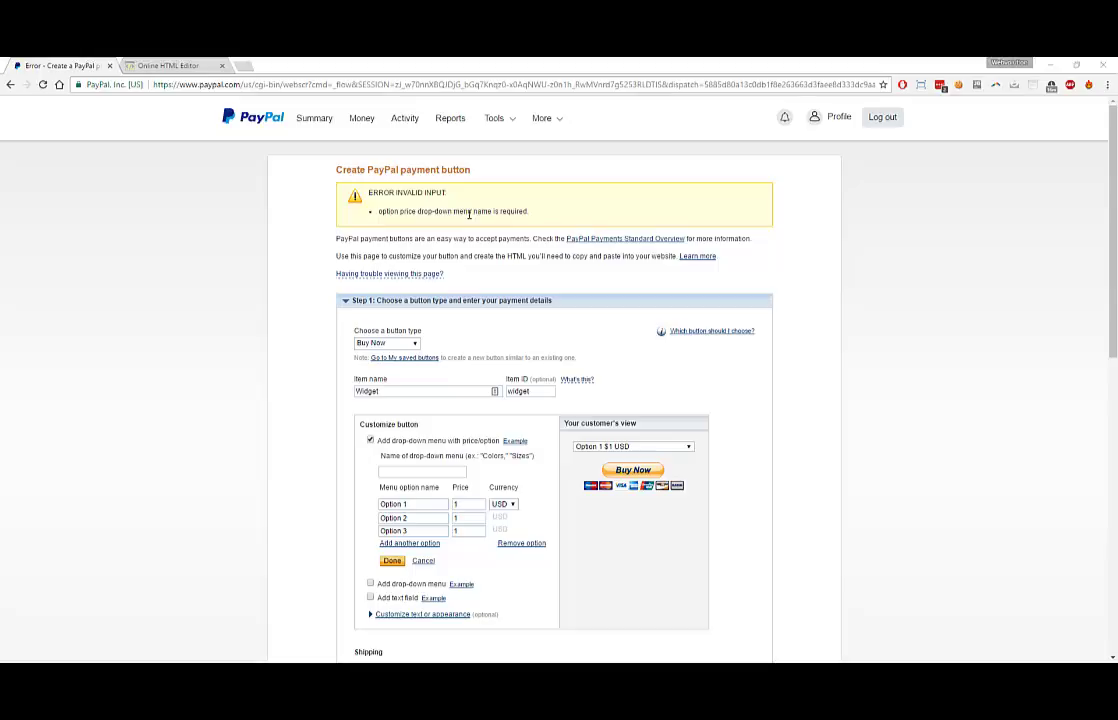
{"action": "left_click", "coordinate": [404, 467]}
{"action": "type", "text": "Select An Option"}
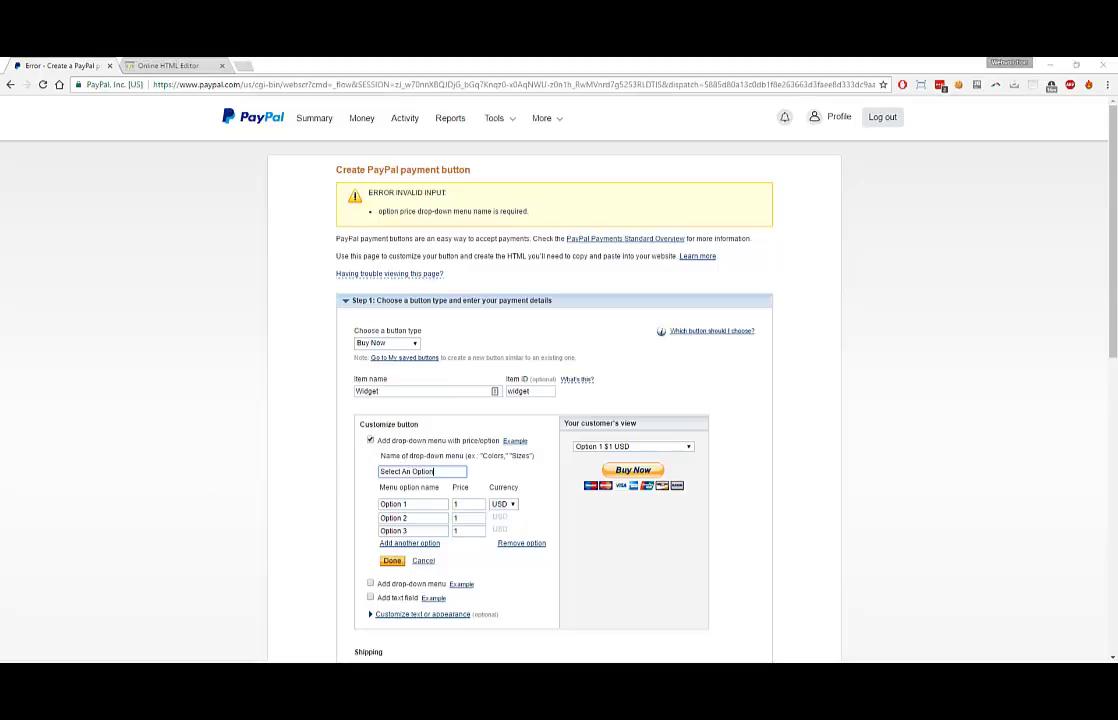
{"action": "scroll", "coordinate": [245, 511], "scroll_direction": "down", "scroll_amount": 3}
{"action": "scroll", "coordinate": [245, 512], "scroll_direction": "down", "scroll_amount": 2}
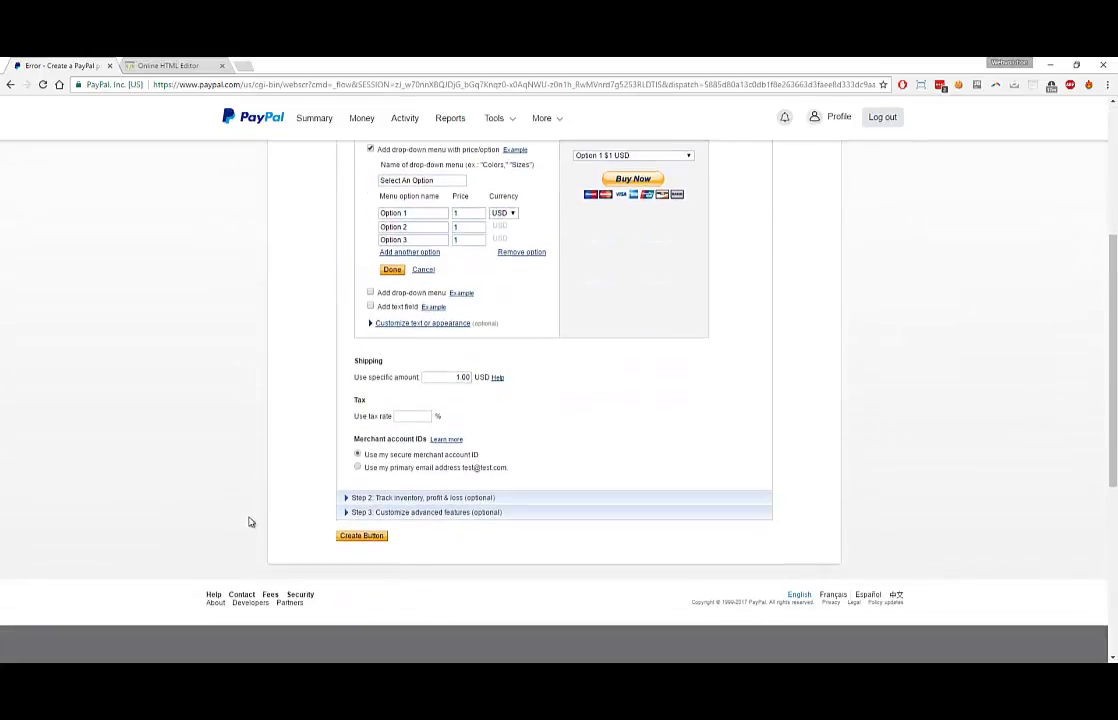
{"action": "left_click", "coordinate": [349, 547]}
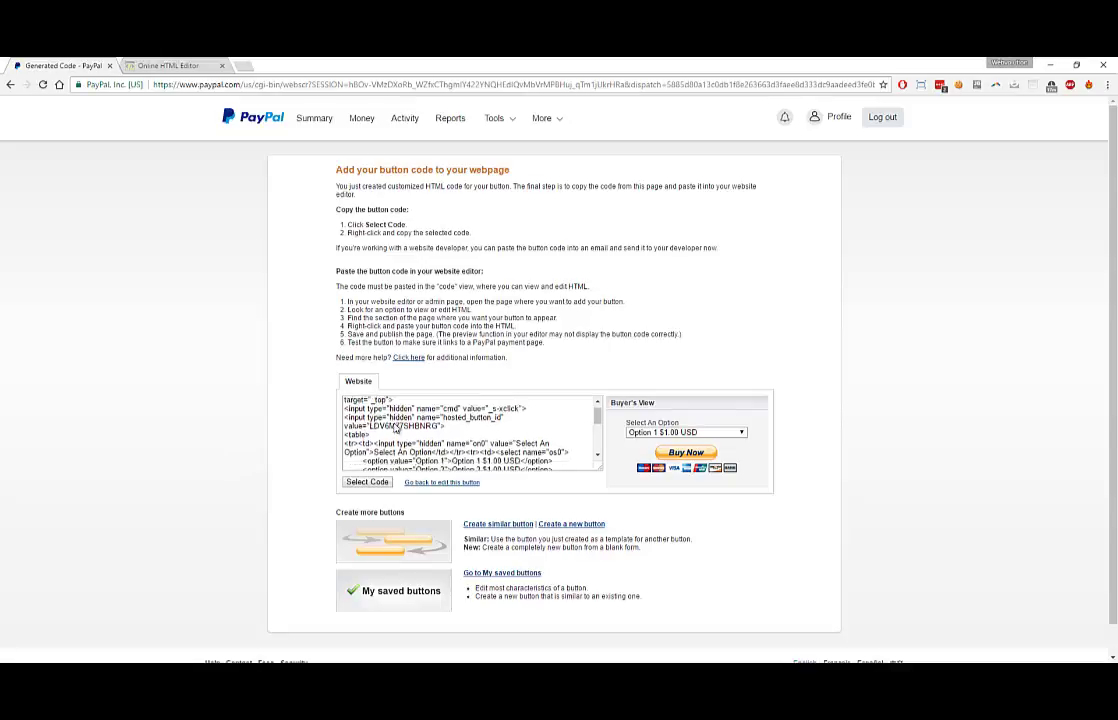
Select the generated code, check the Buyer's View options keeping Option 1, and reselect the code.
{"action": "scroll", "coordinate": [392, 426], "scroll_direction": "down", "scroll_amount": 2}
{"action": "scroll", "coordinate": [393, 424], "scroll_direction": "up", "scroll_amount": 3}
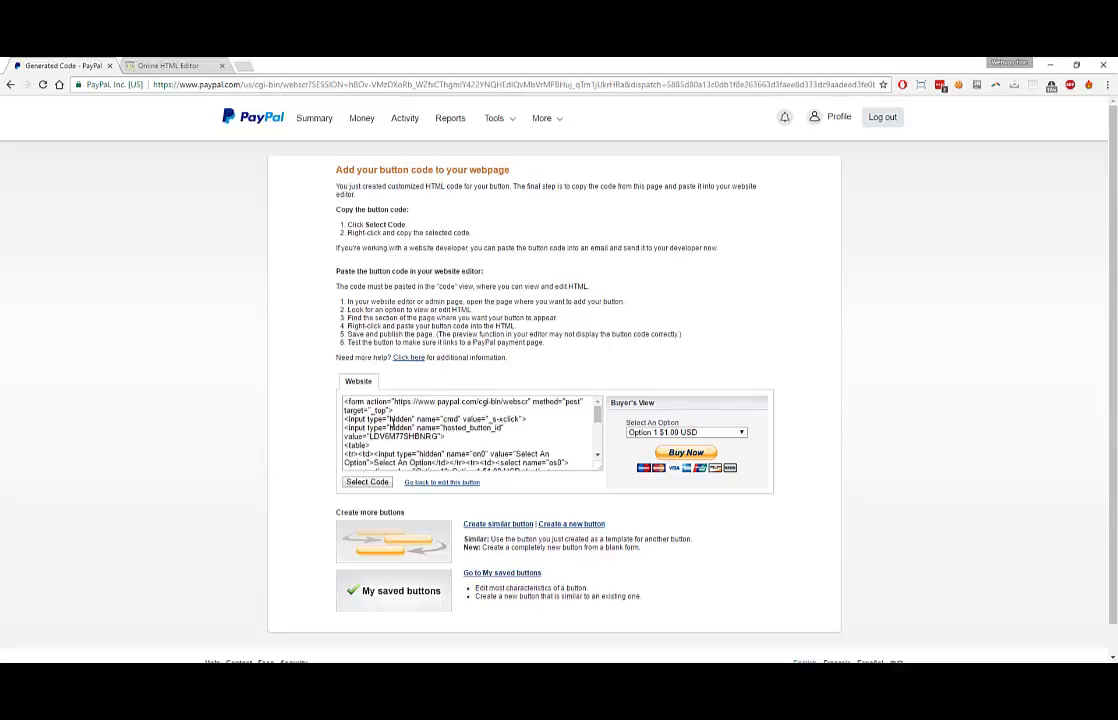
{"action": "left_click", "coordinate": [367, 482]}
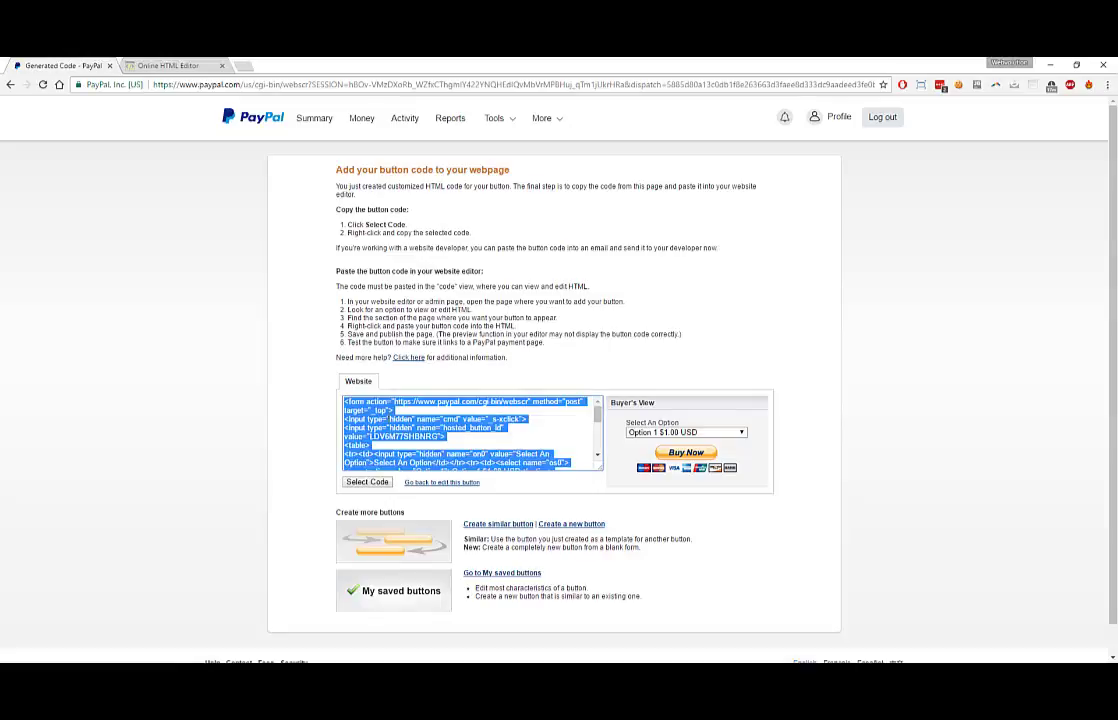
{"action": "left_click", "coordinate": [720, 432]}
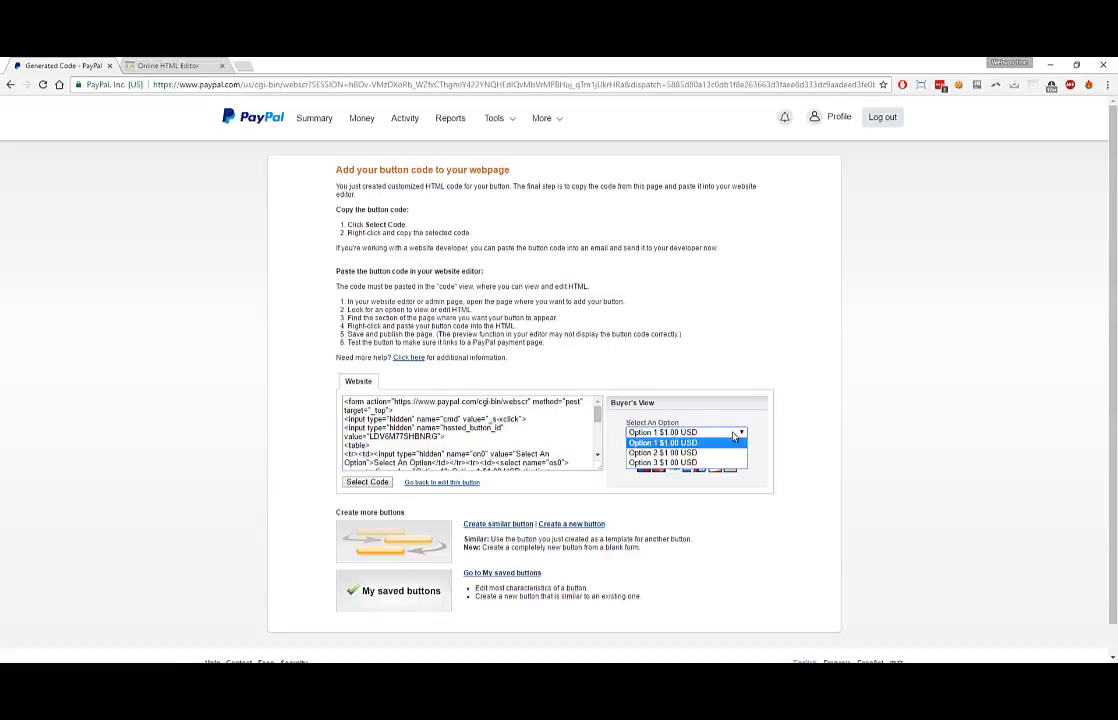
{"action": "left_click", "coordinate": [662, 442]}
{"action": "left_click", "coordinate": [380, 445]}
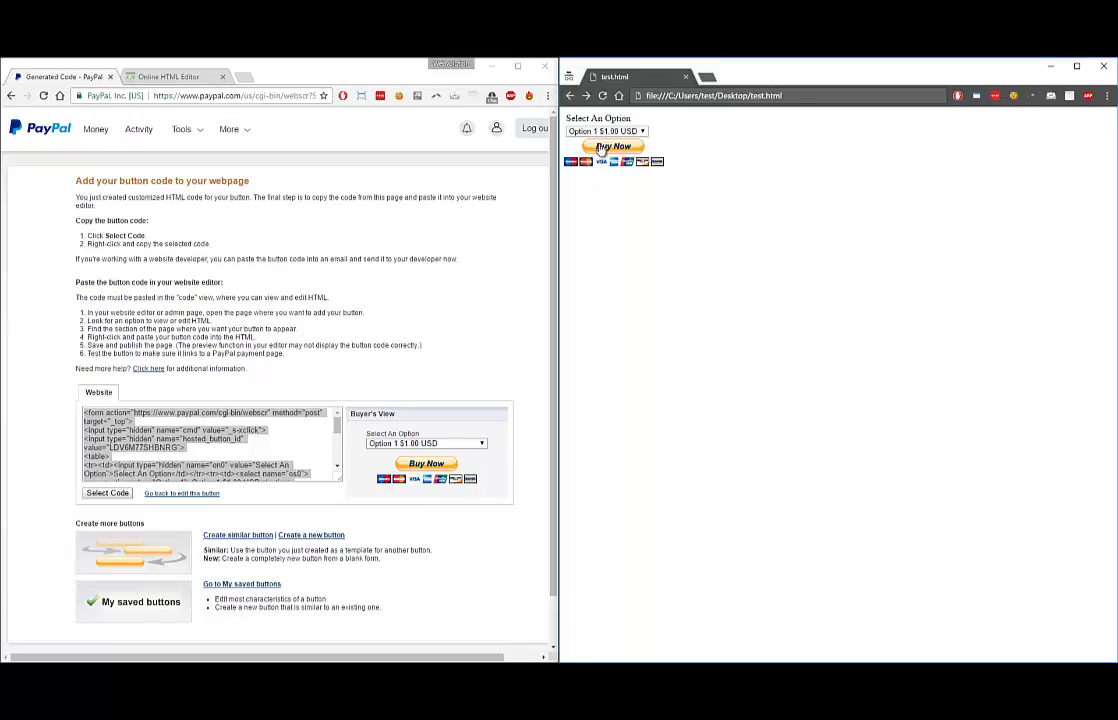
Test the pasted Buy Now button through to PayPal checkout, then maximize the generated code window.
{"action": "left_click", "coordinate": [600, 148]}
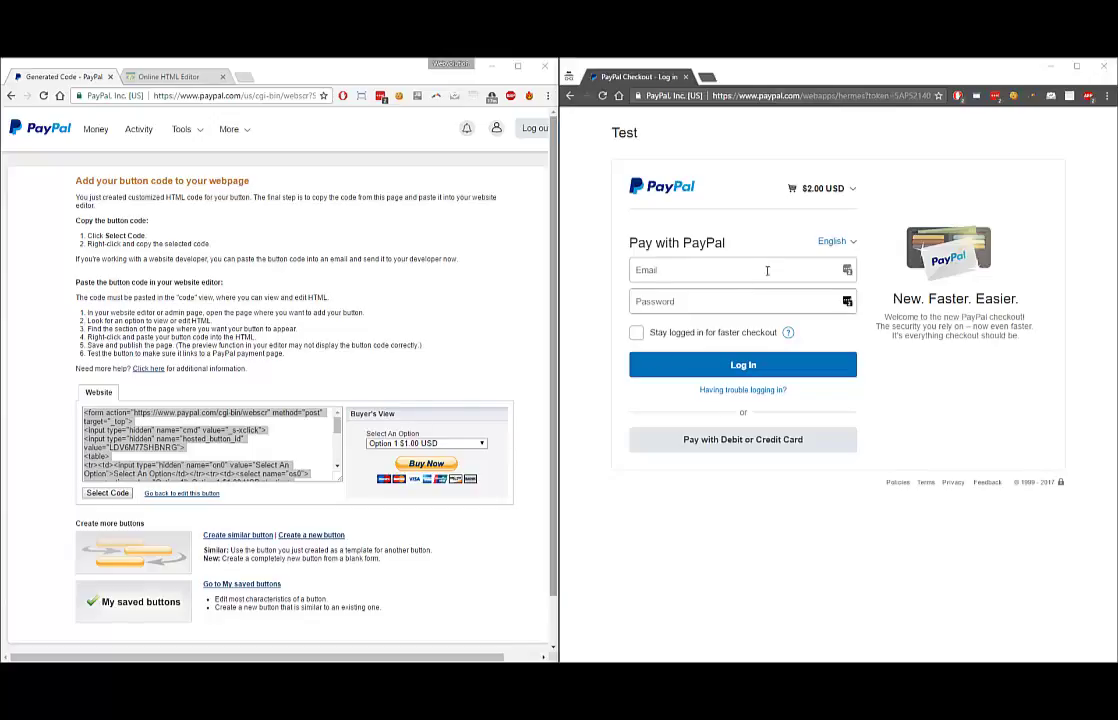
{"action": "left_click", "coordinate": [468, 444]}
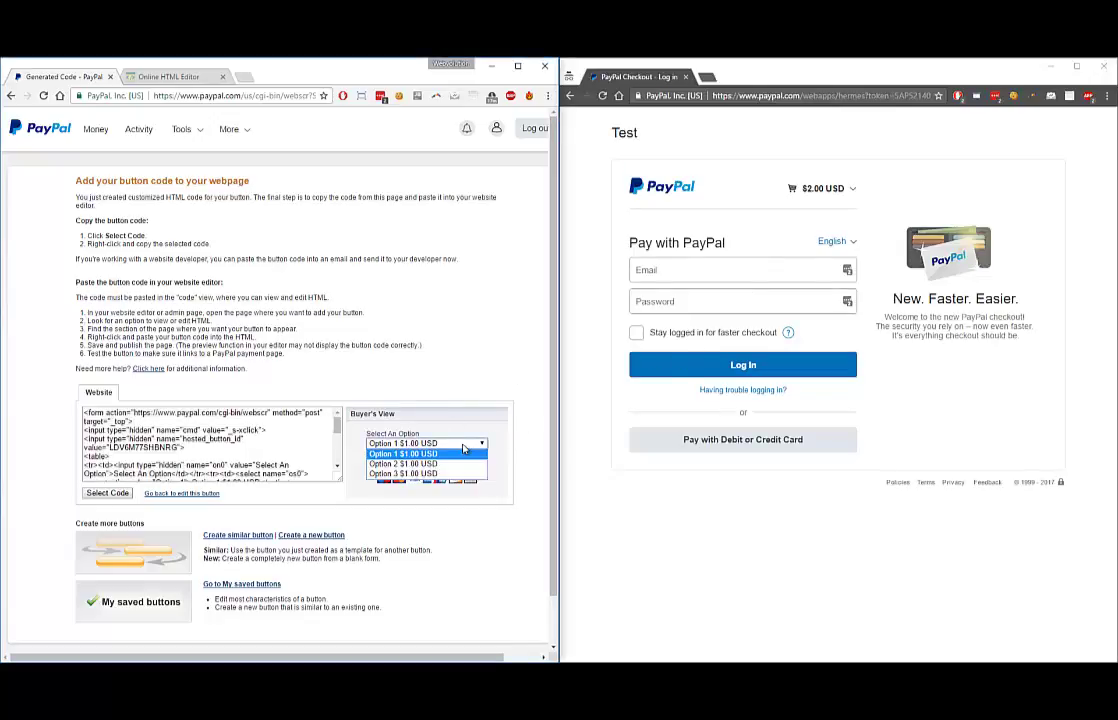
{"action": "left_click", "coordinate": [772, 222]}
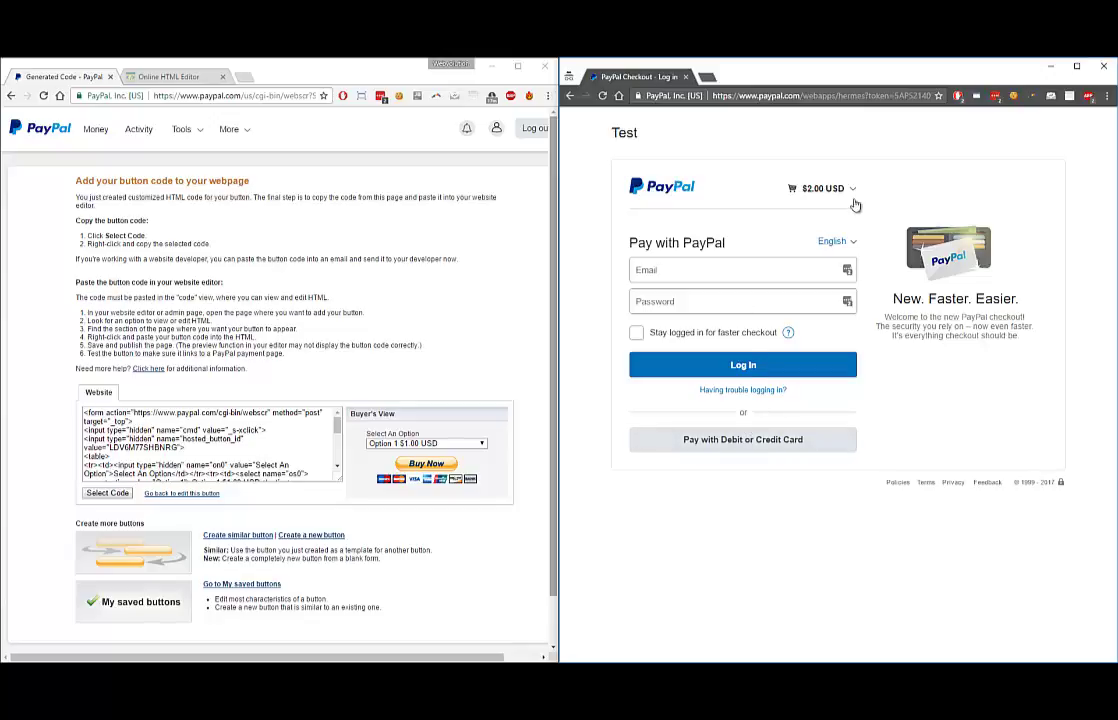
{"action": "left_click", "coordinate": [519, 66]}
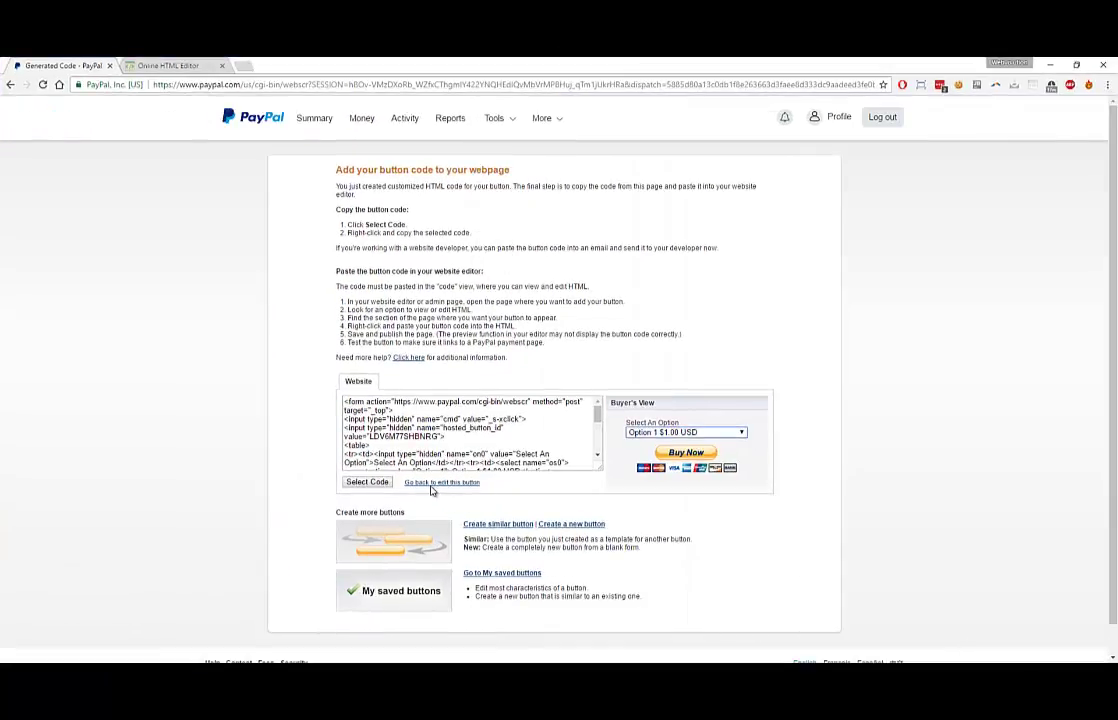
Go to My Saved Buttons and start a new payment button.
{"action": "left_click", "coordinate": [502, 576]}
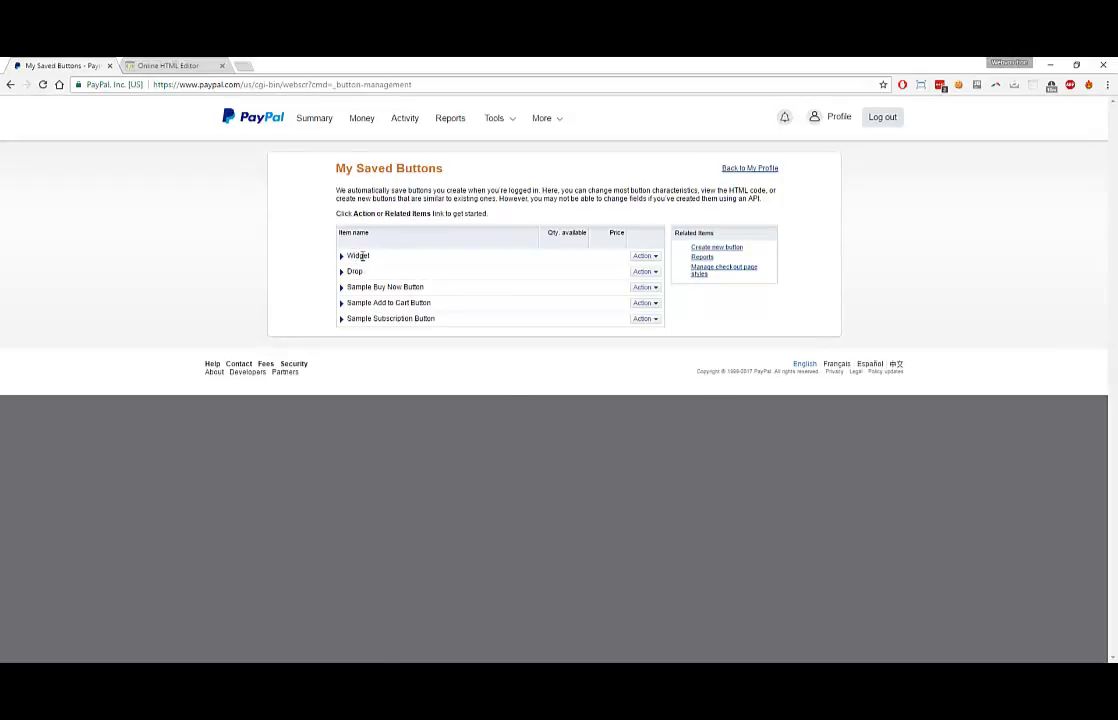
{"action": "left_click", "coordinate": [705, 249]}
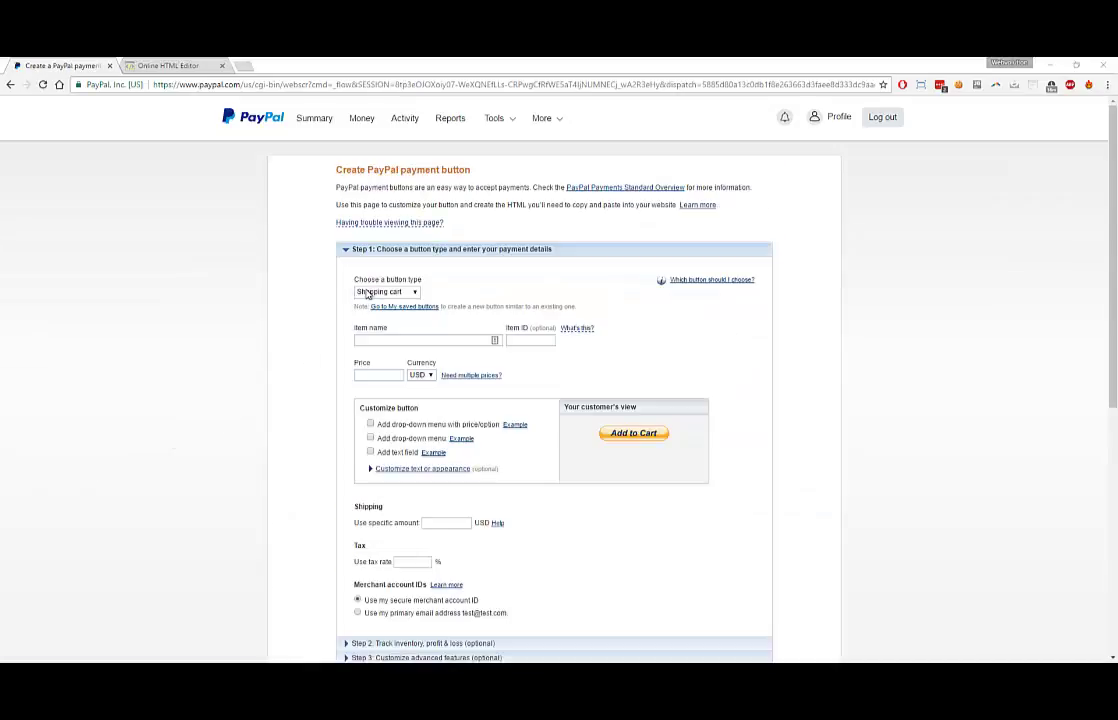
Keep Shopping cart and enter item name Shirts, item ID 1Y1211 and price 14.99.
{"action": "left_click", "coordinate": [367, 292]}
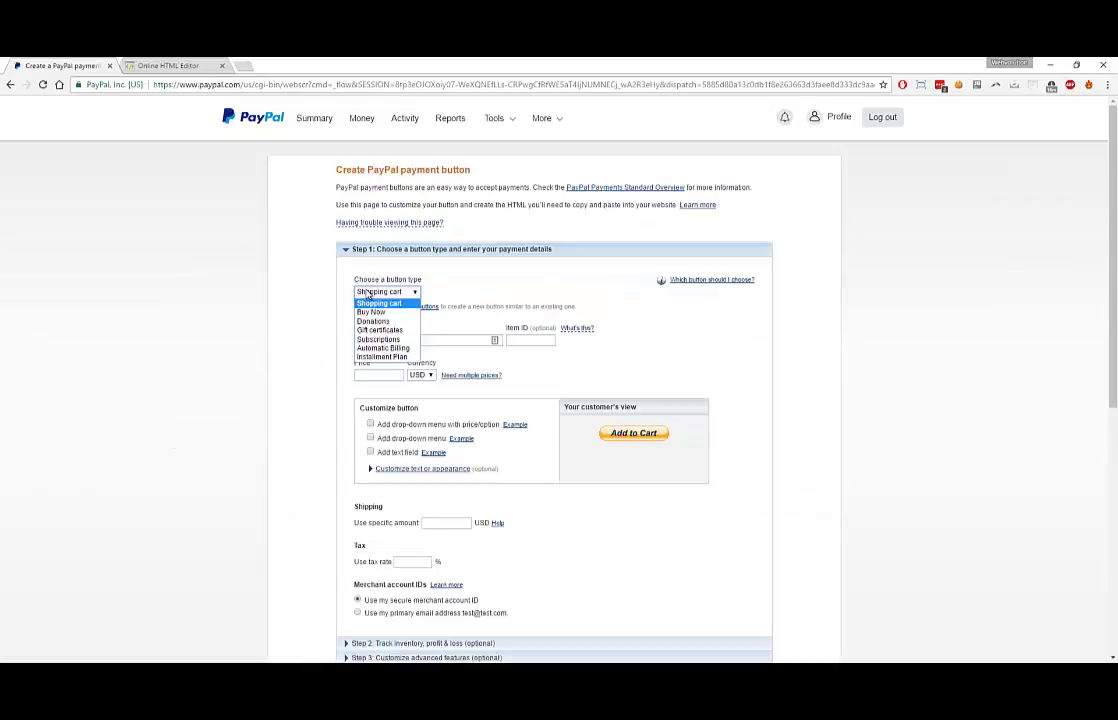
{"action": "left_click", "coordinate": [367, 292]}
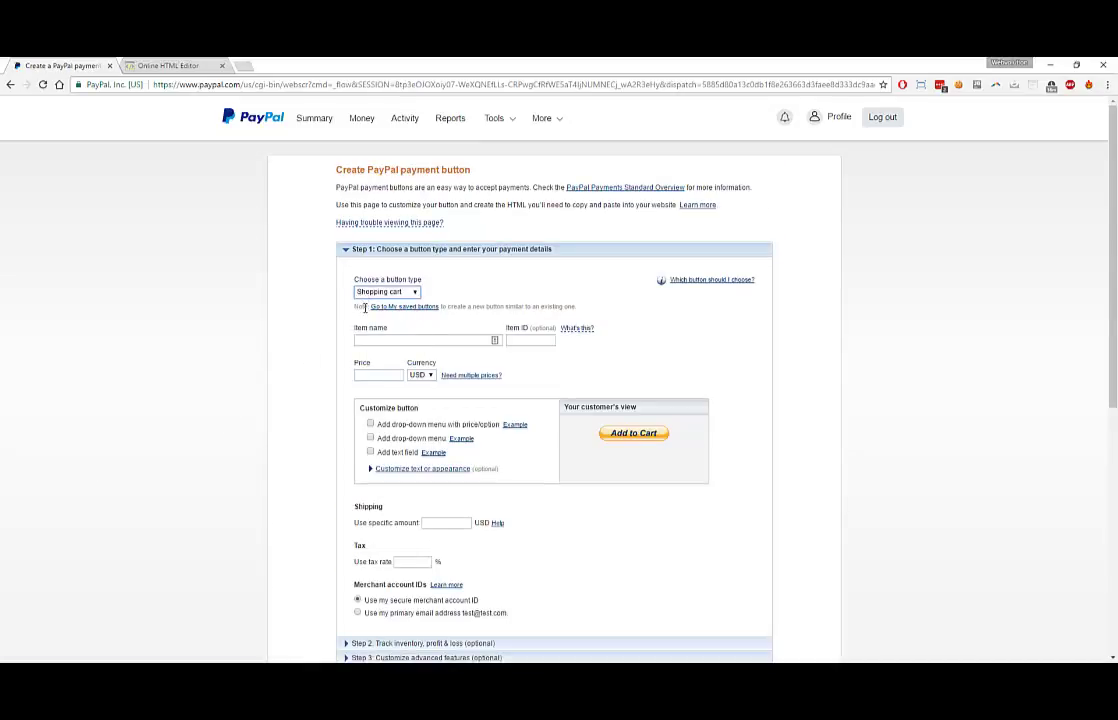
{"action": "left_click", "coordinate": [370, 339]}
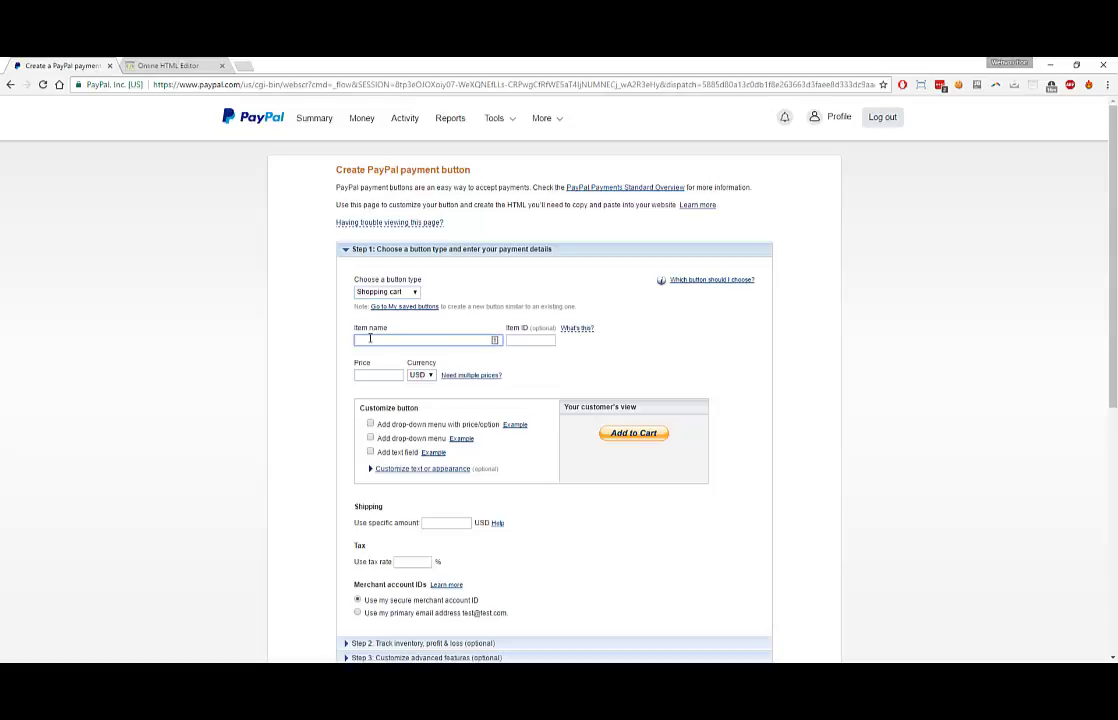
{"action": "type", "text": "SNirts"}
{"action": "left_click", "coordinate": [531, 339]}
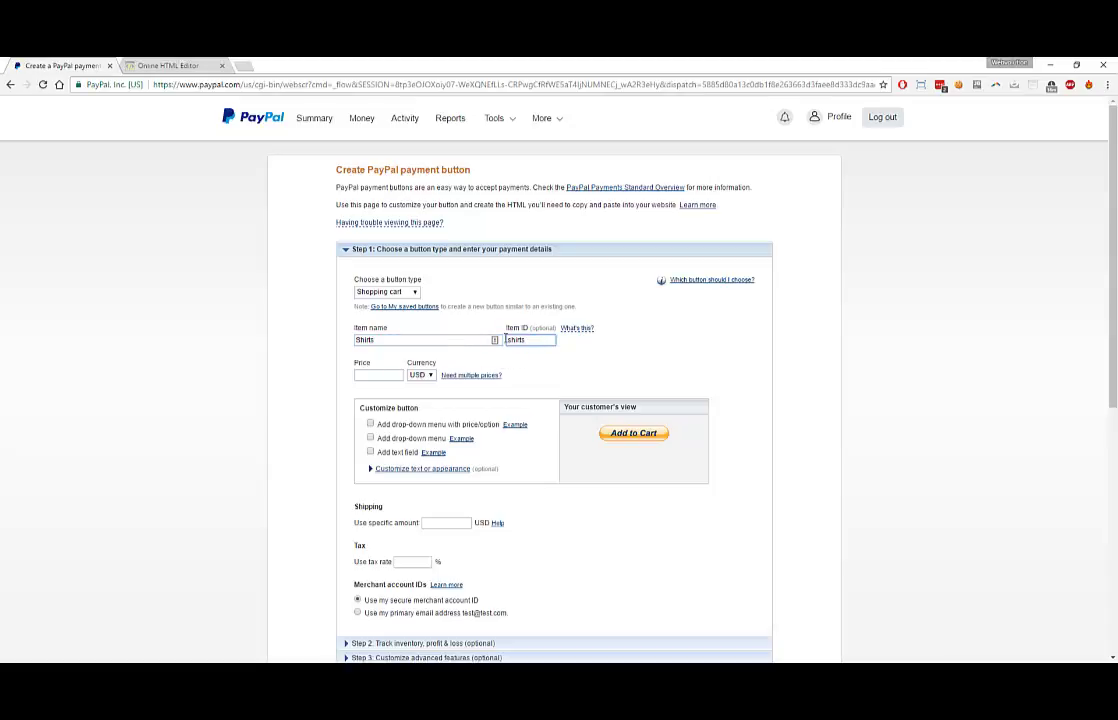
{"action": "key", "text": "ctrl+a"}
{"action": "type", "text": "1"}
{"action": "left_click", "coordinate": [365, 375]}
{"action": "type", "text": "14.99"}
Add a 'Sizes:' drop-down menu with options Large, Medium and Small.
{"action": "left_click", "coordinate": [371, 425]}
{"action": "type", "text": "S"}
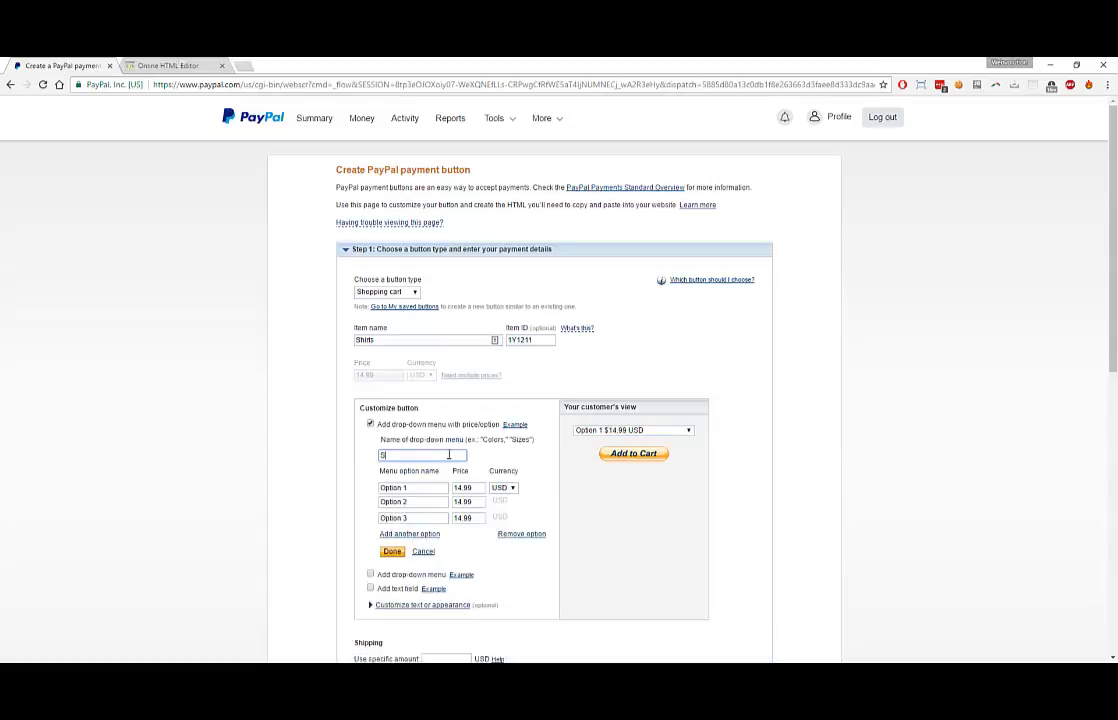
{"action": "type", "text": "izes"}
{"action": "left_click", "coordinate": [425, 487]}
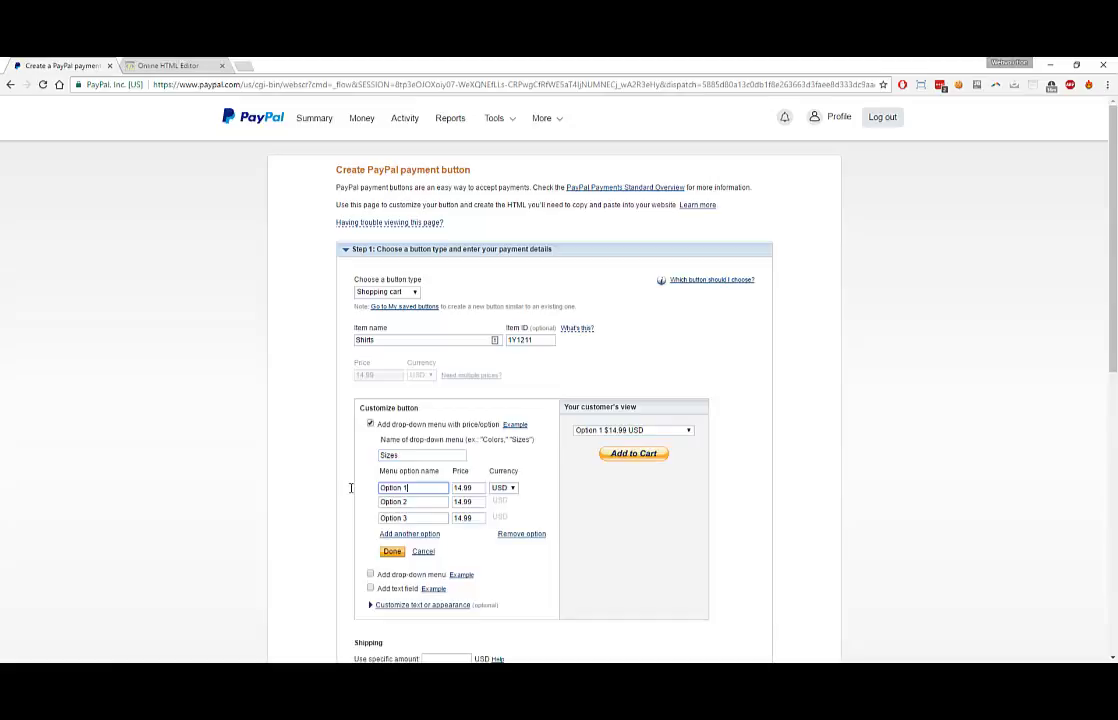
{"action": "key", "text": "ctrl+a"}
{"action": "type", "text": "Large"}
{"action": "key", "text": "Tab"}
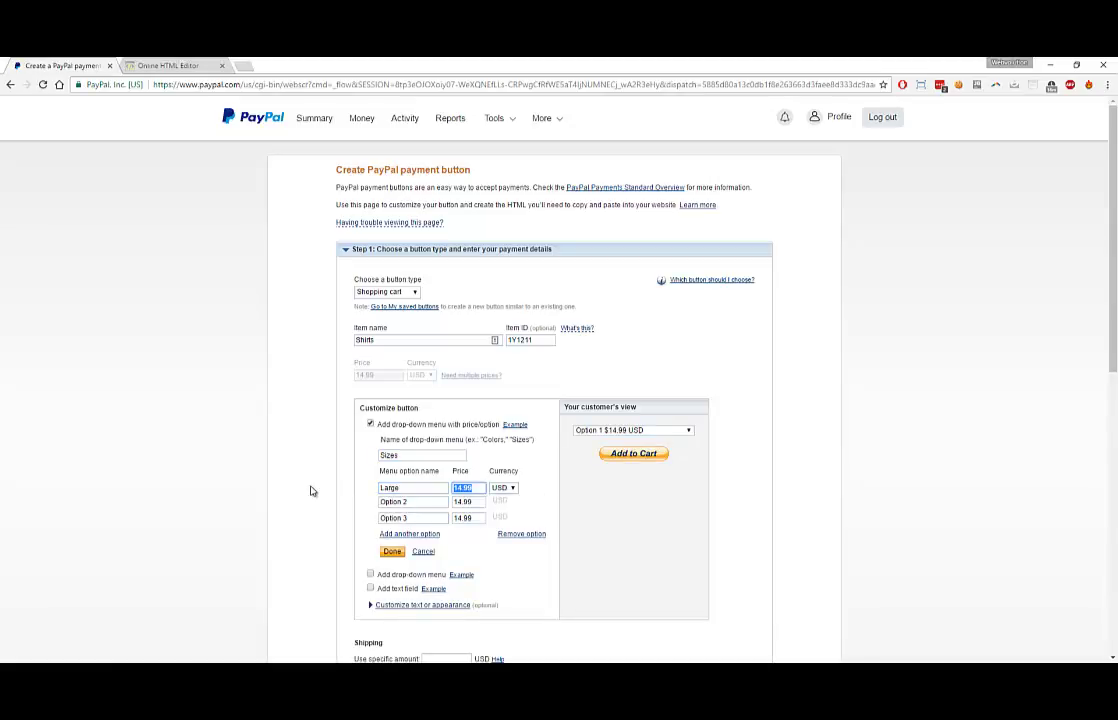
{"action": "key", "text": "Tab"}
{"action": "key", "text": "Tab"}
{"action": "type", "text": "Med"}
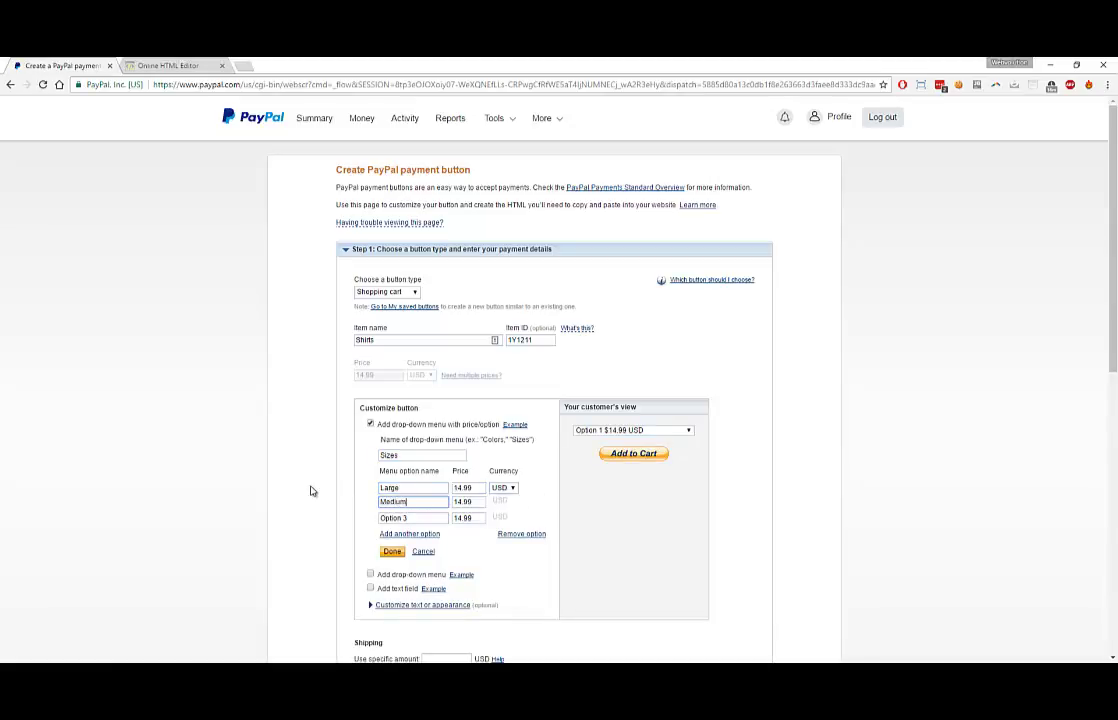
{"action": "type", "text": "ium"}
{"action": "key", "text": "Tab"}
{"action": "key", "text": "Tab"}
{"action": "type", "text": "Small"}
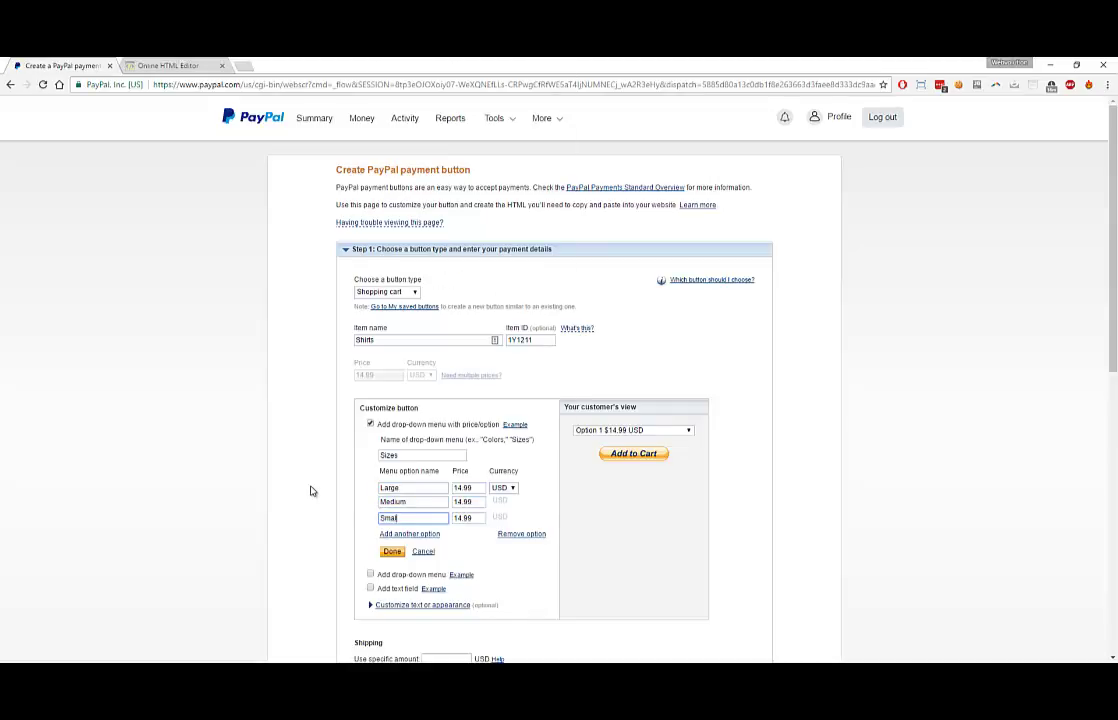
{"action": "left_click", "coordinate": [293, 495]}
{"action": "left_click", "coordinate": [410, 457]}
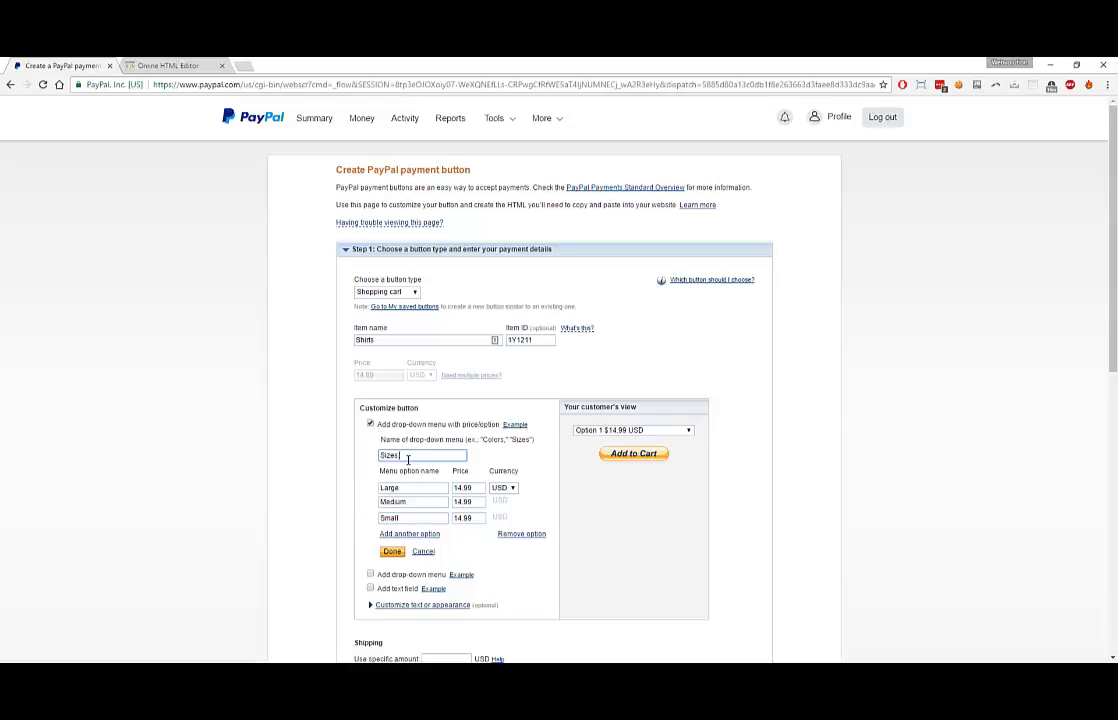
{"action": "type", "text": ":"}
{"action": "left_click", "coordinate": [338, 528]}
{"action": "scroll", "coordinate": [343, 528], "scroll_direction": "down", "scroll_amount": 2}
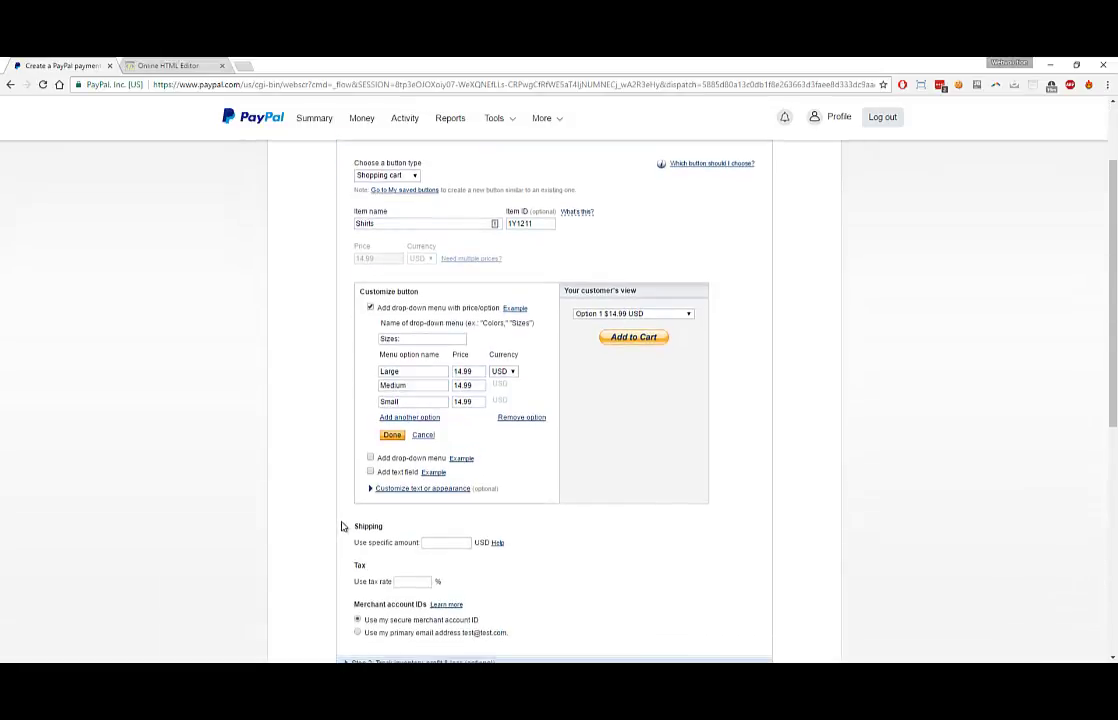
Choose a specific shipping amount and create the Shirts Add to Cart button.
{"action": "left_click", "coordinate": [456, 543]}
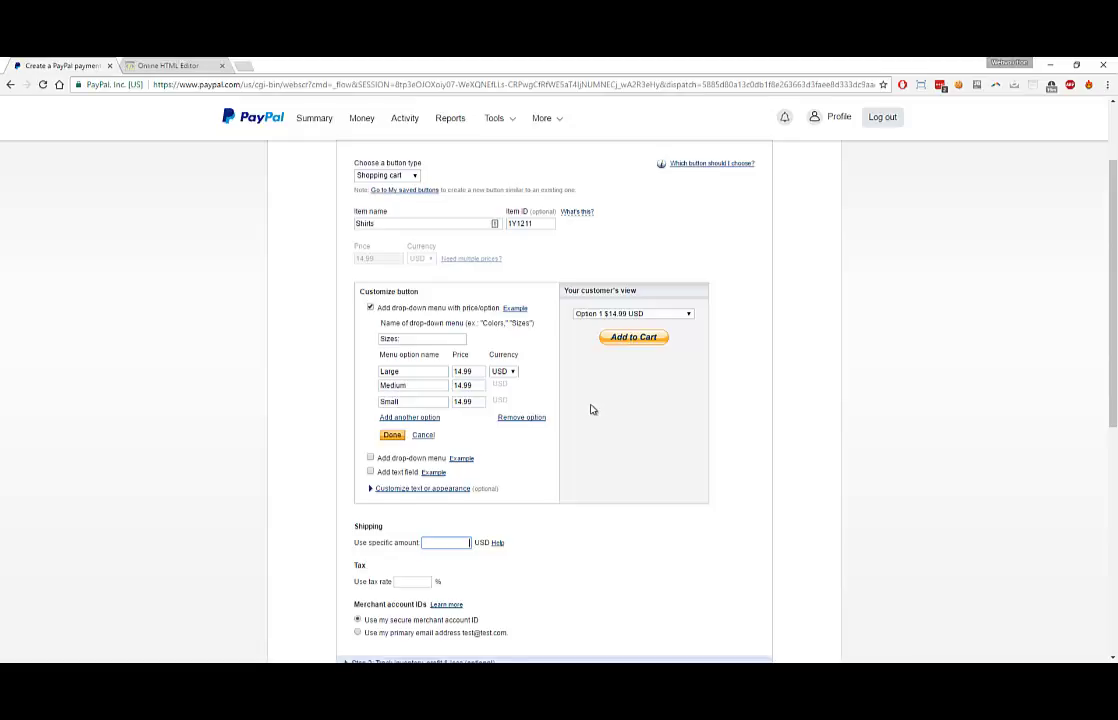
{"action": "scroll", "coordinate": [593, 409], "scroll_direction": "down", "scroll_amount": 2}
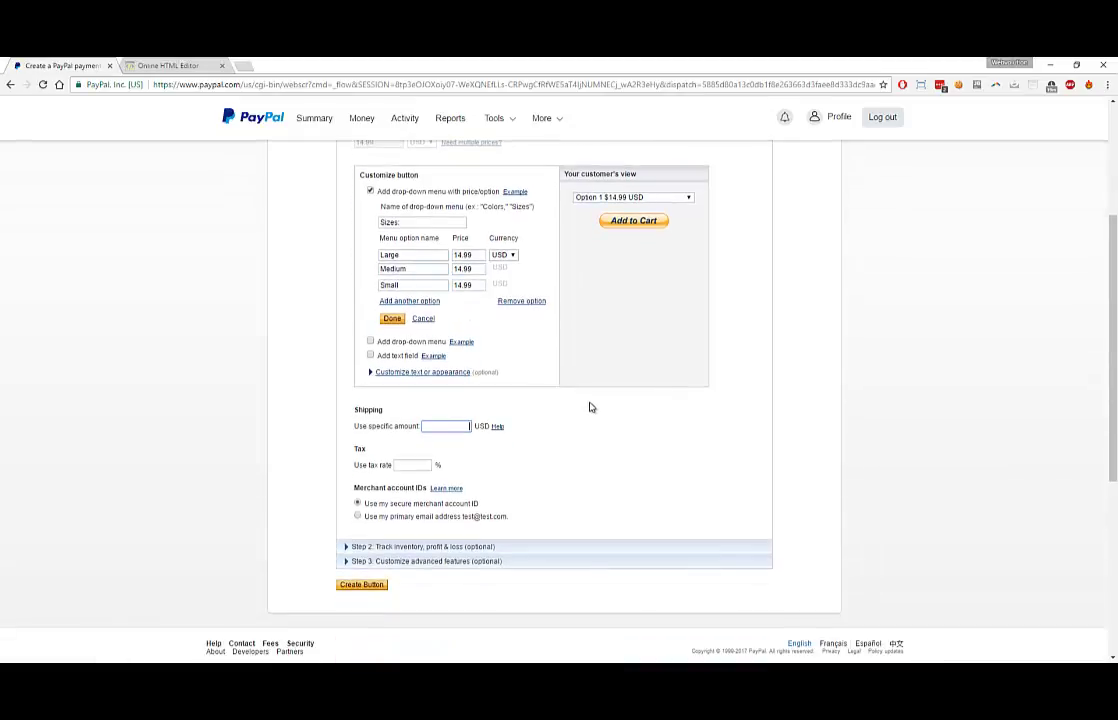
{"action": "left_click", "coordinate": [358, 585]}
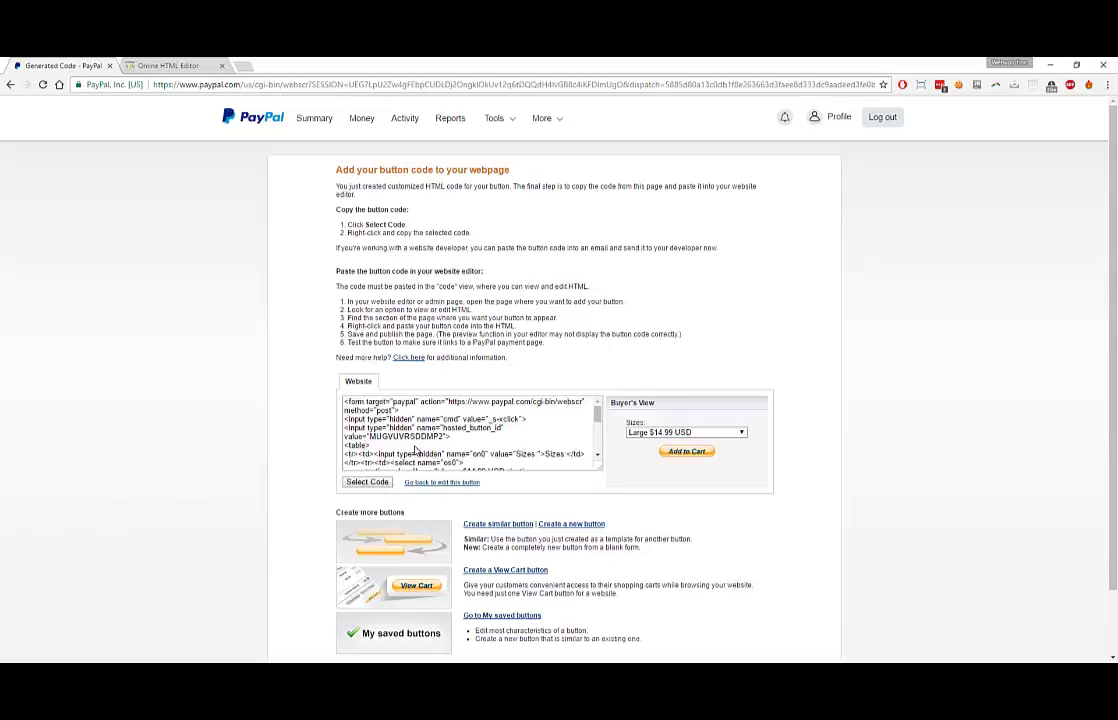
Copy the generated button code into test.html and add a $14.99 Shirts item to the cart.
{"action": "left_click", "coordinate": [415, 451]}
{"action": "key", "text": "ctrl+a"}
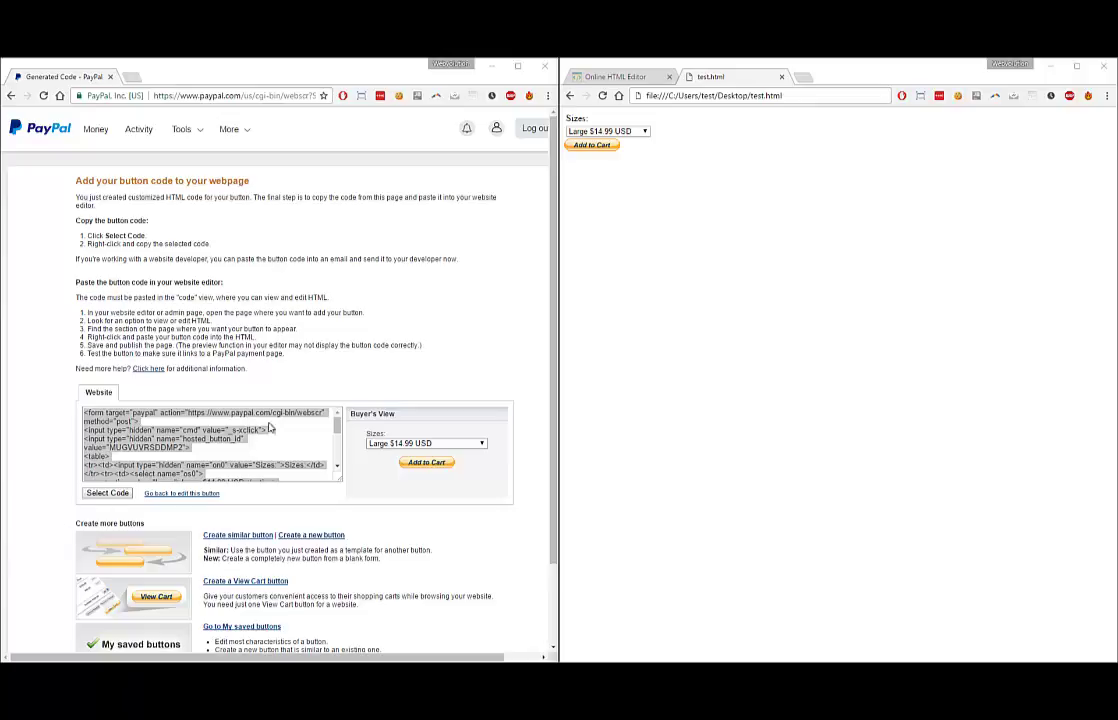
{"action": "left_click", "coordinate": [600, 146]}
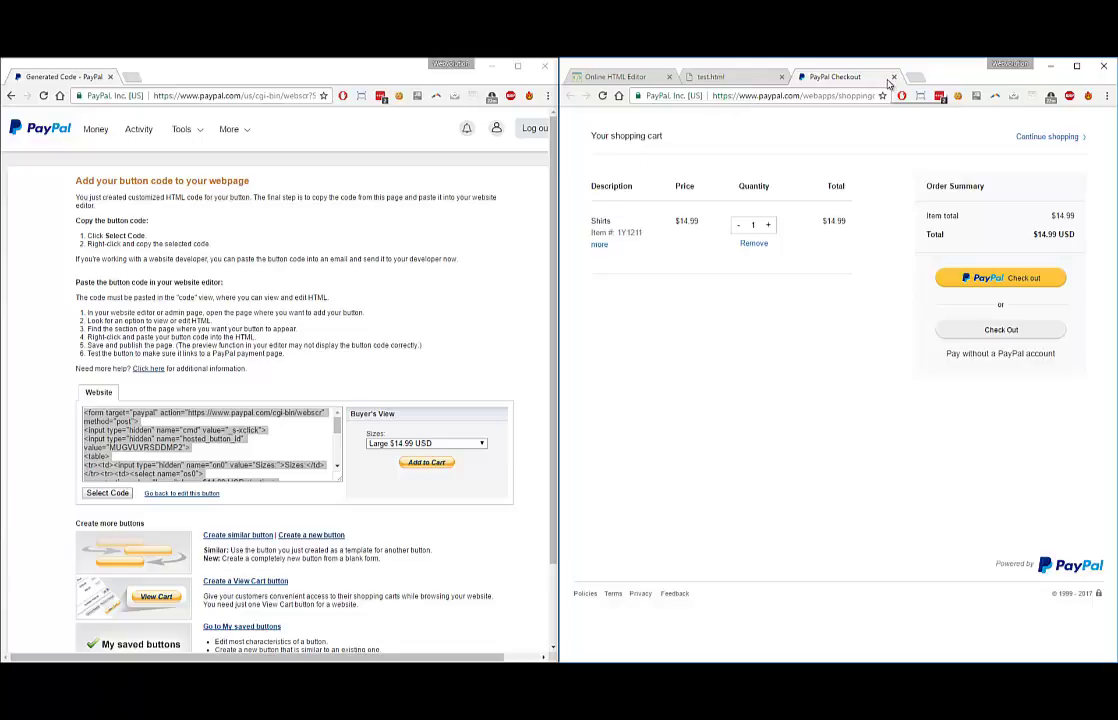
Back on test.html, add a Medium shirt to the PayPal cart.
{"action": "left_click", "coordinate": [894, 80]}
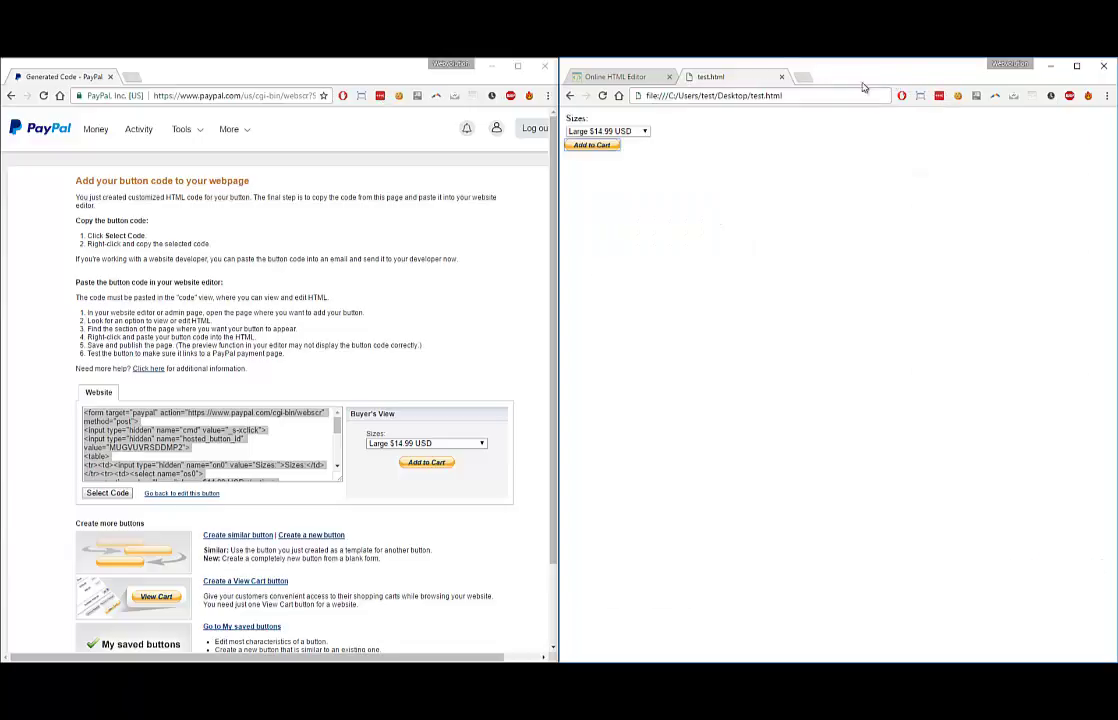
{"action": "left_click", "coordinate": [644, 131]}
{"action": "left_click", "coordinate": [618, 156]}
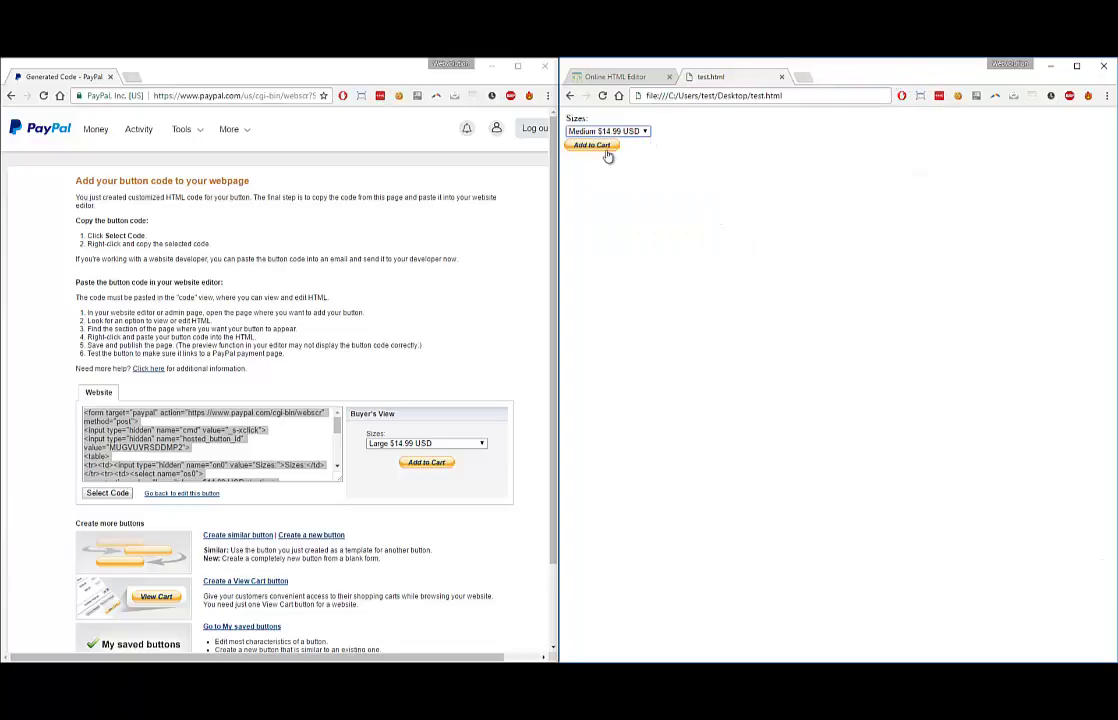
{"action": "left_click", "coordinate": [594, 146]}
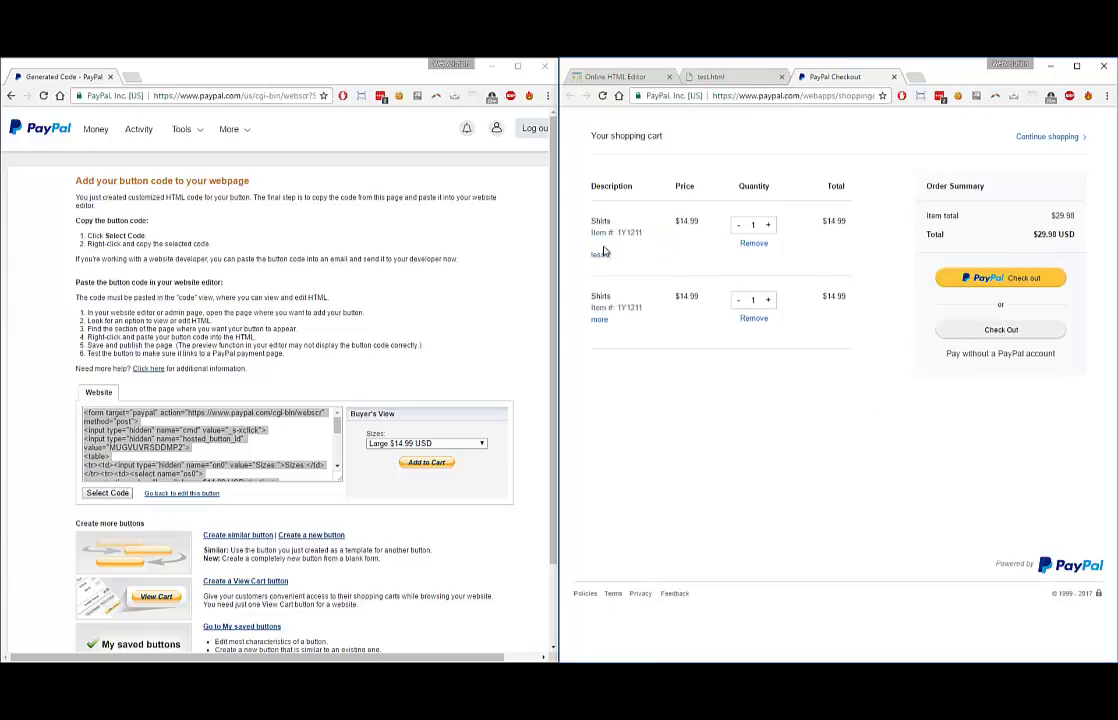
Show both cart items' size details and raise the Medium shirt quantity to 2 ($44.97 total).
{"action": "left_click", "coordinate": [600, 245]}
{"action": "left_click", "coordinate": [601, 334]}
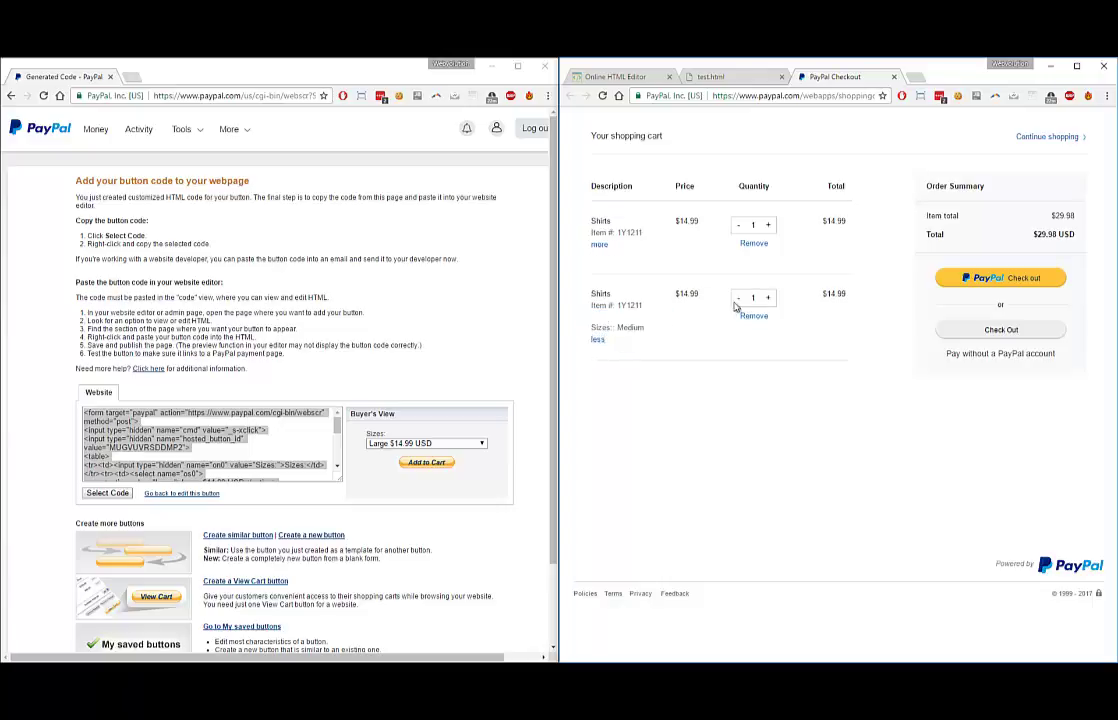
{"action": "left_click", "coordinate": [768, 297]}
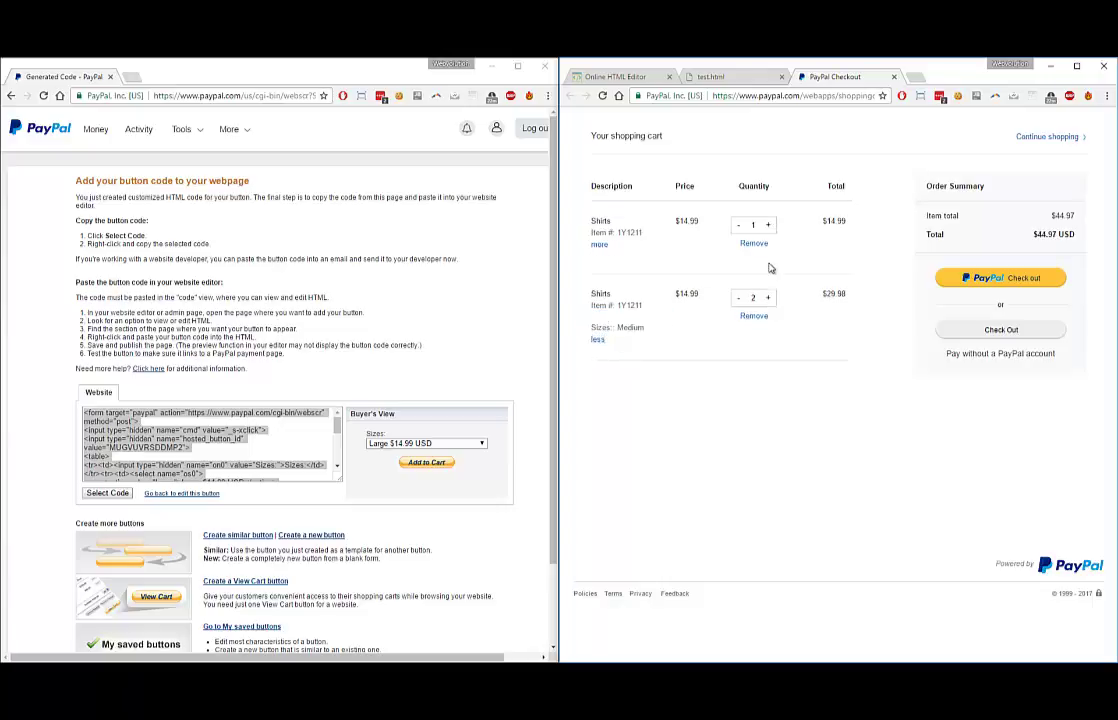